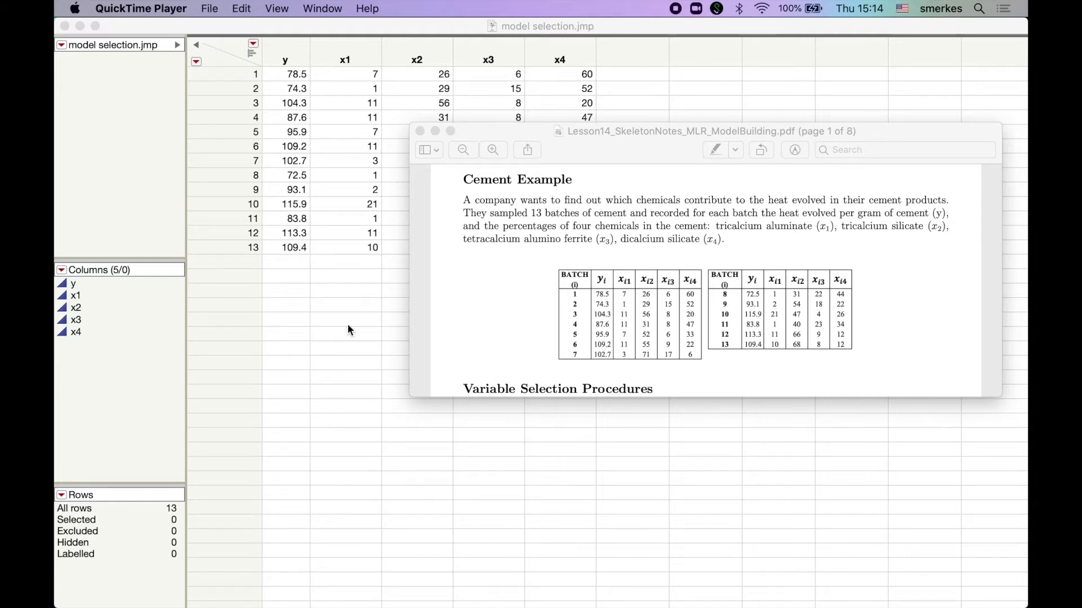
# Step: Close the Lesson14 skeleton notes PDF and return to the model selection.jmp data table in JMP
pyautogui.click(332, 23)
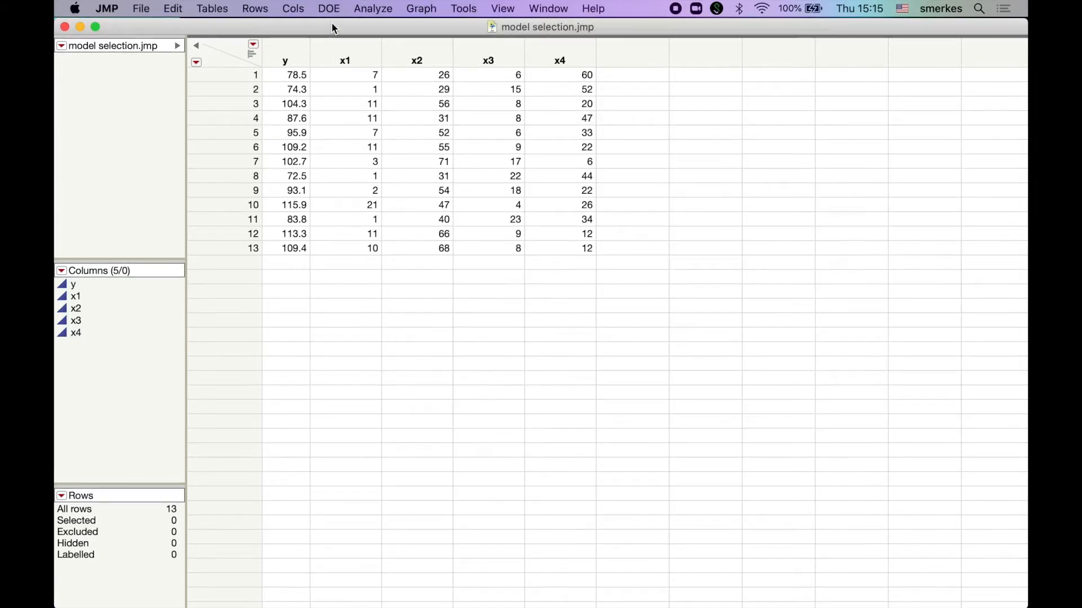
pyautogui.hotkey('ctrl', 'Up')
pyautogui.click(658, 225)
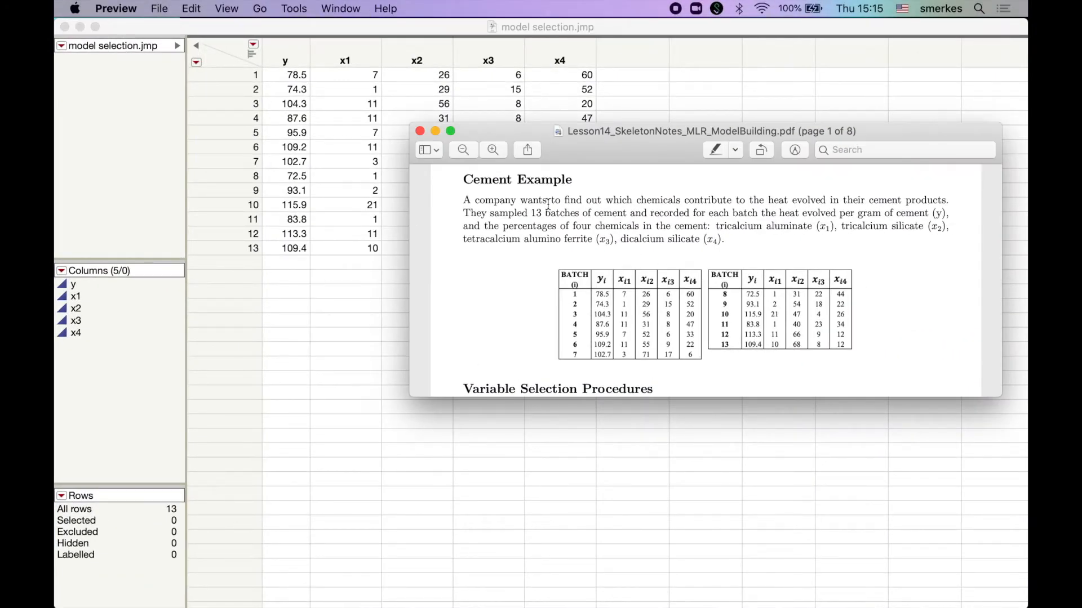
pyautogui.click(421, 132)
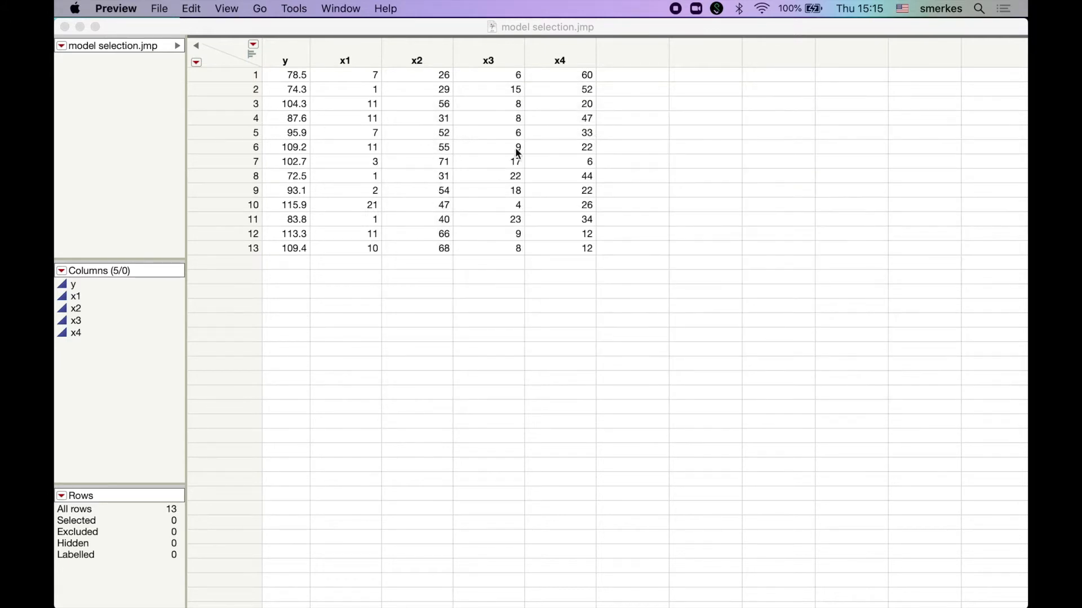
pyautogui.click(292, 32)
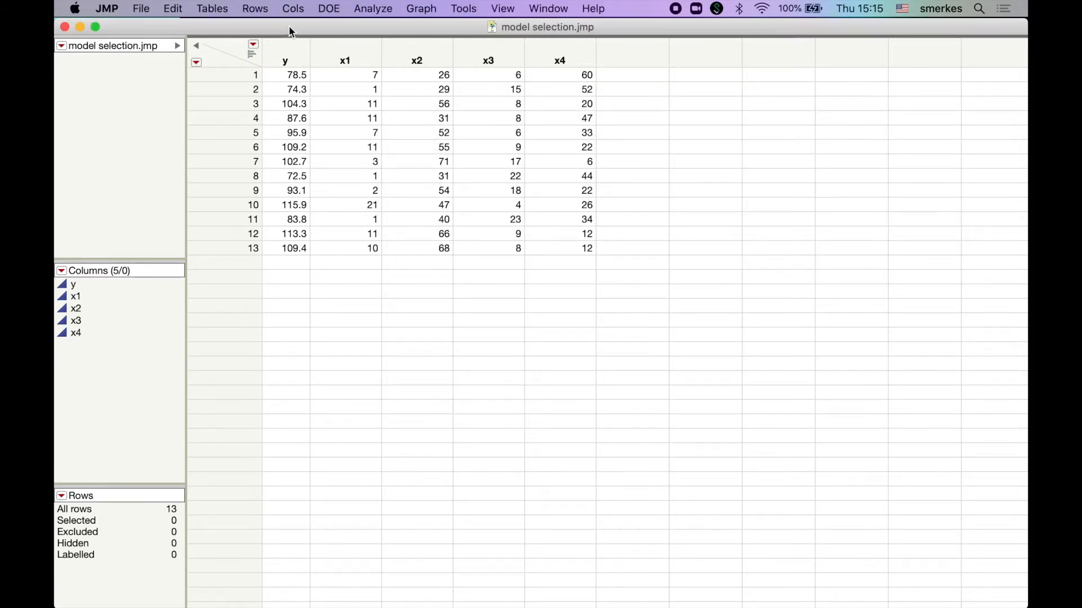
# Step: Start a Fit Model specification and assign column y as the Y response
pyautogui.click(364, 11)
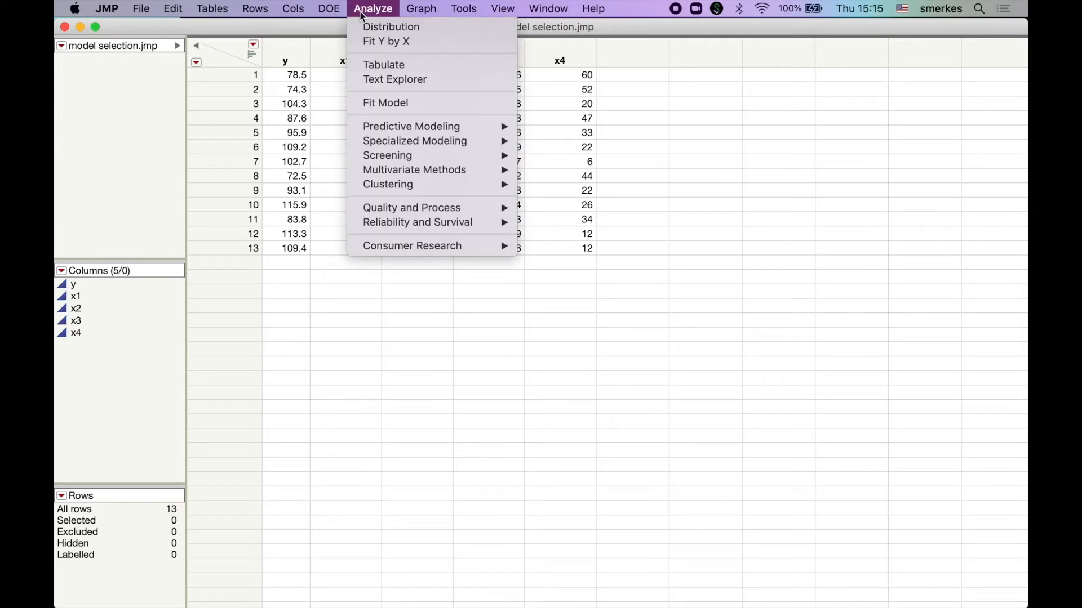
pyautogui.click(378, 109)
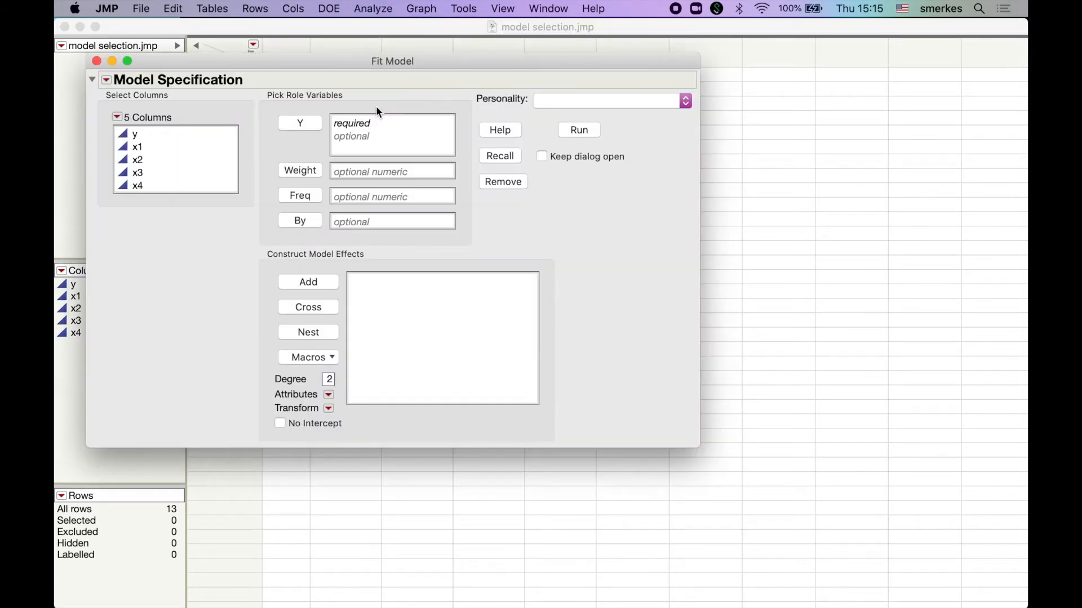
pyautogui.click(194, 135)
pyautogui.click(292, 128)
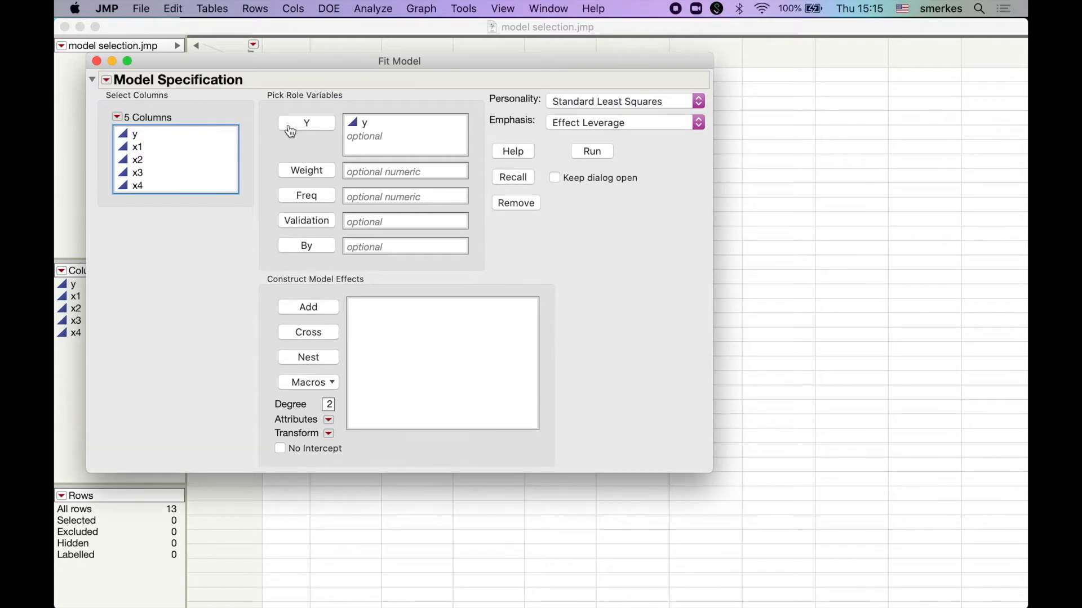
# Step: Add columns x1, x2, x3 and x4 as model effects
pyautogui.click(173, 151)
pyautogui.hotkey('shift', 'Down')
pyautogui.hotkey('shift', 'Down')
pyautogui.hotkey('shift', 'Down')
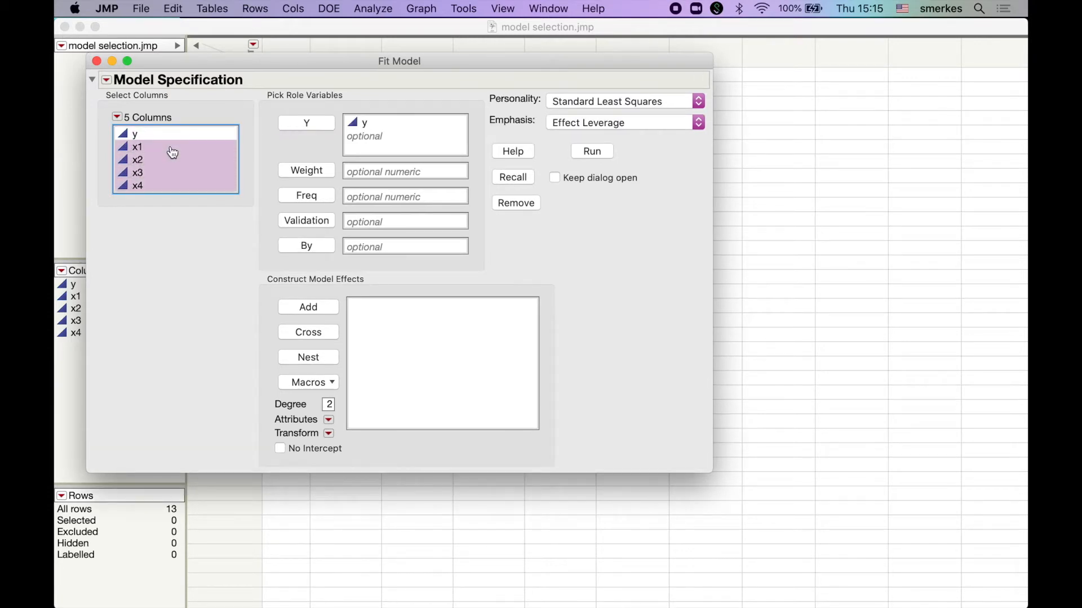
pyautogui.click(308, 307)
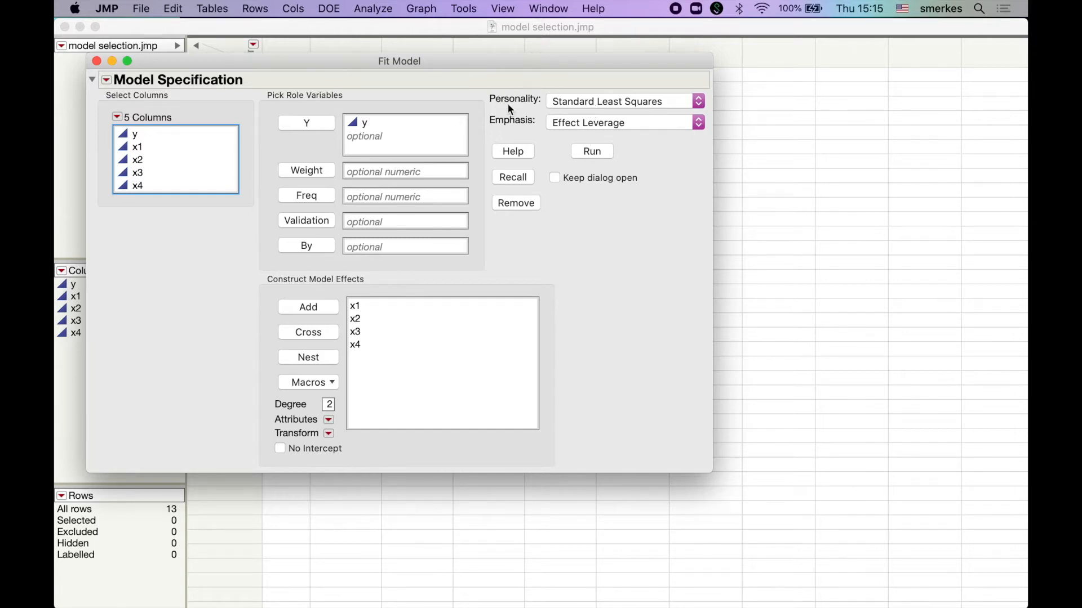
# Step: Set the model personality to Stepwise and run it, enlarging the resulting Fit Stepwise window
pyautogui.click(585, 106)
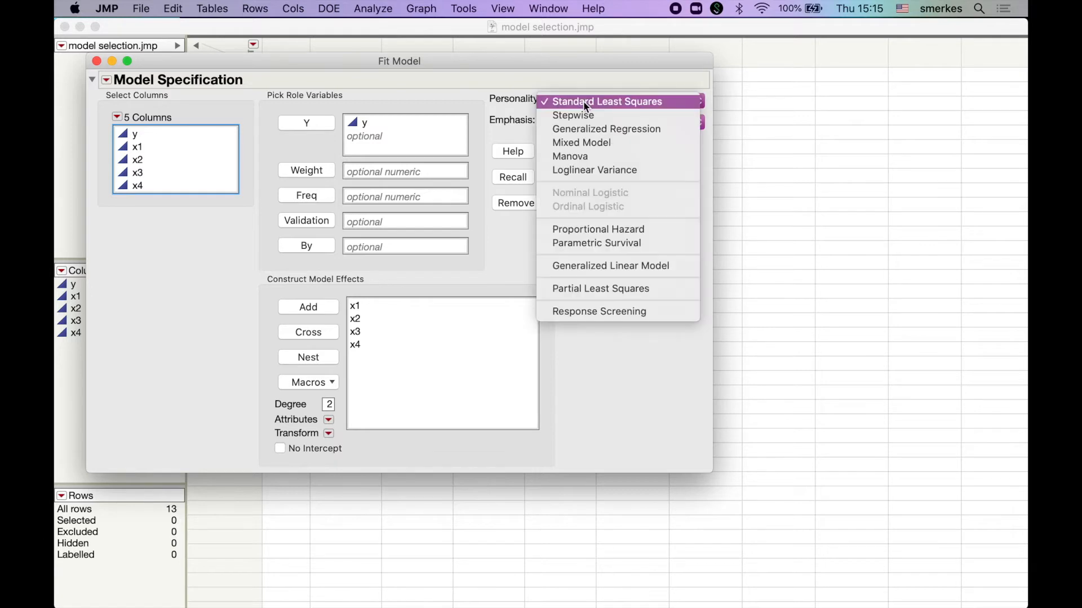
pyautogui.click(584, 116)
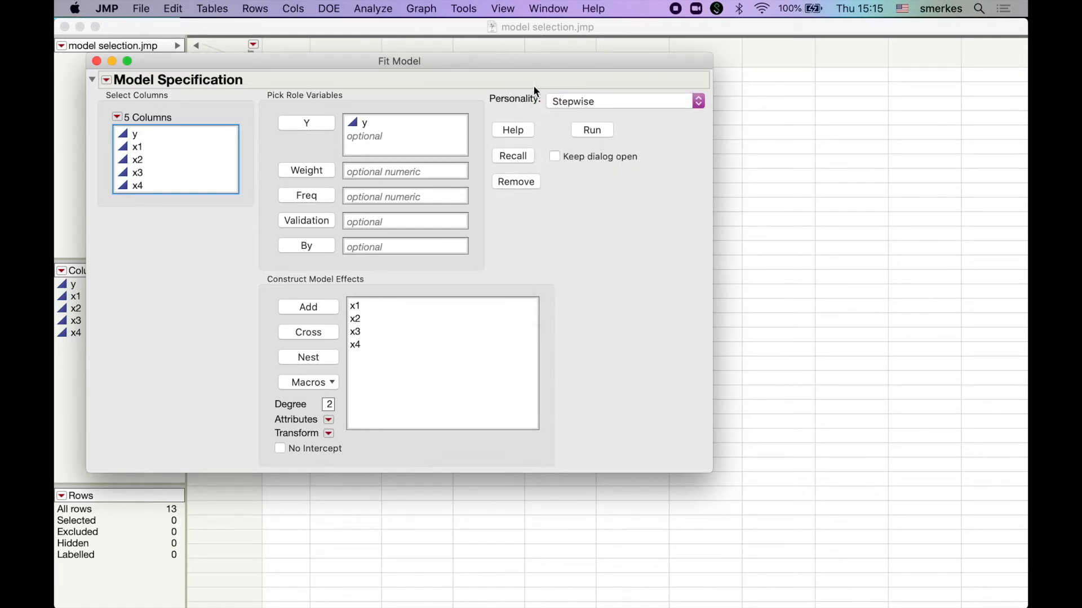
pyautogui.click(556, 104)
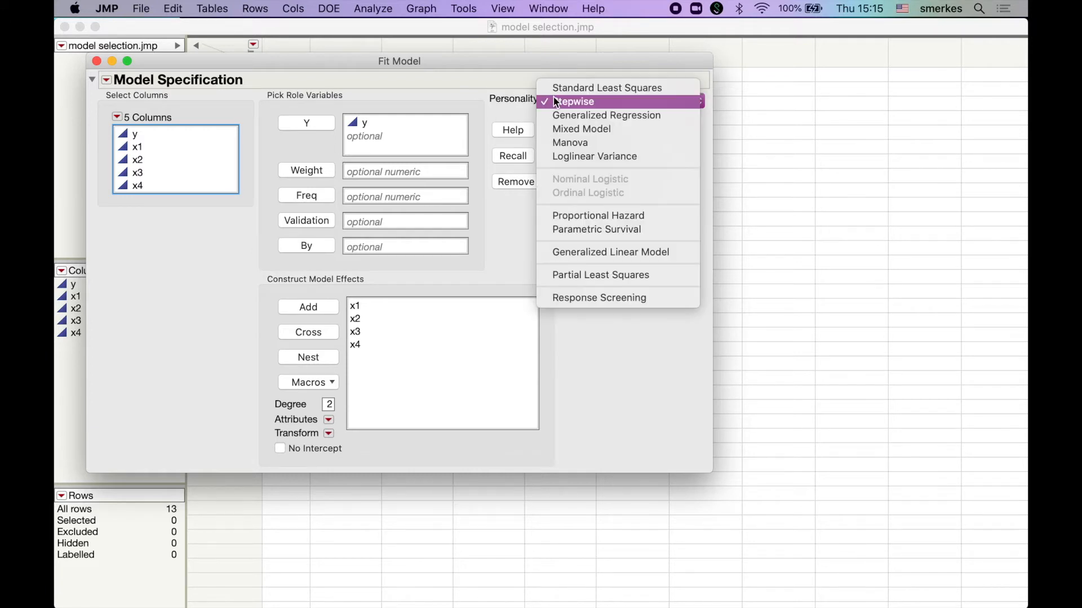
pyautogui.click(565, 101)
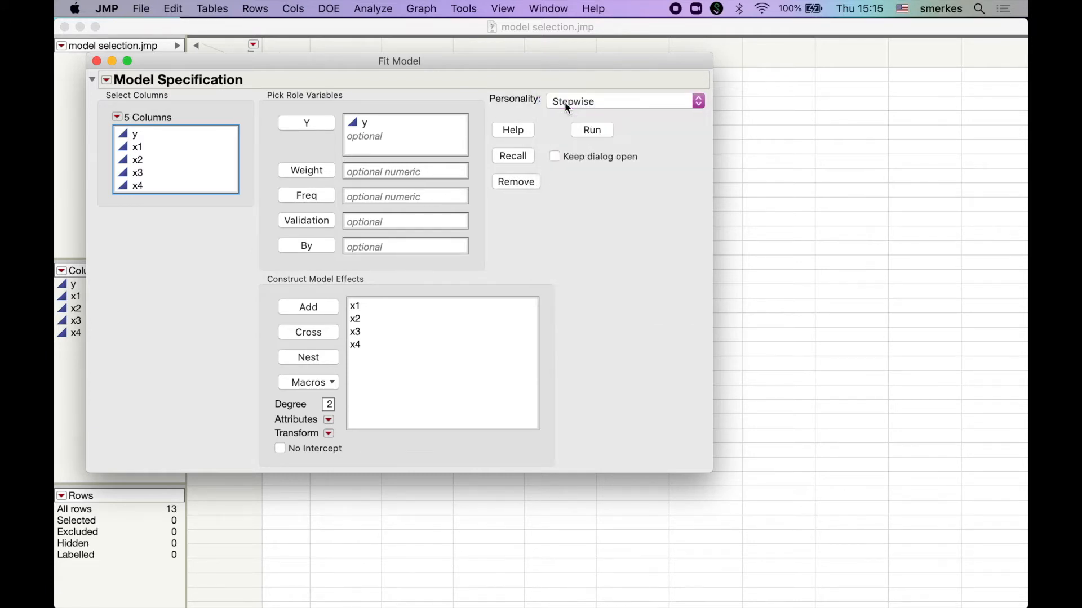
pyautogui.click(593, 130)
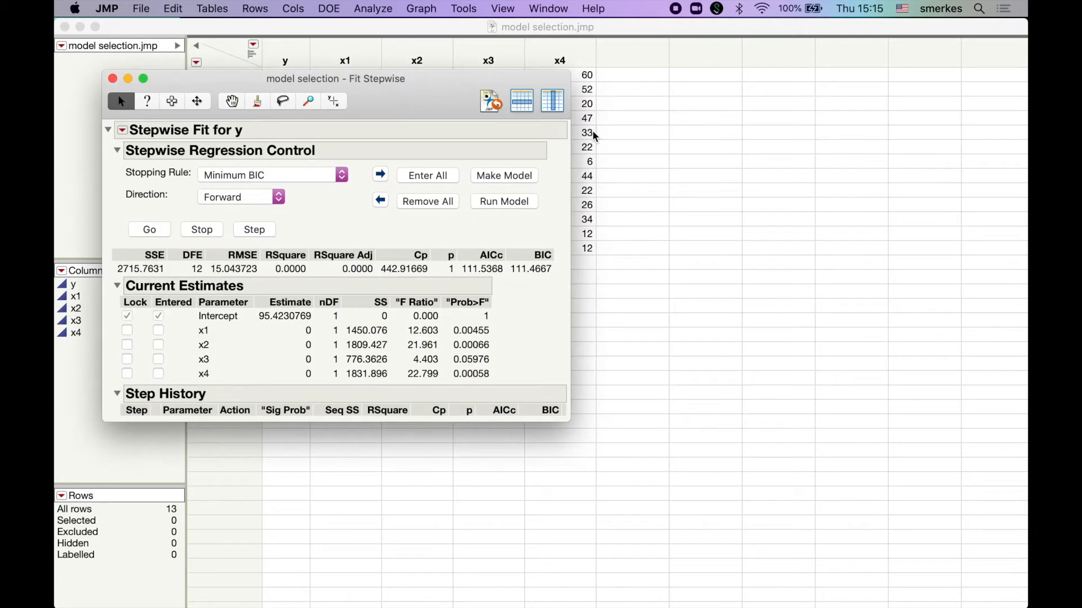
pyautogui.moveTo(415, 94); pyautogui.dragTo(398, 41)
pyautogui.moveTo(552, 371); pyautogui.dragTo(642, 471)
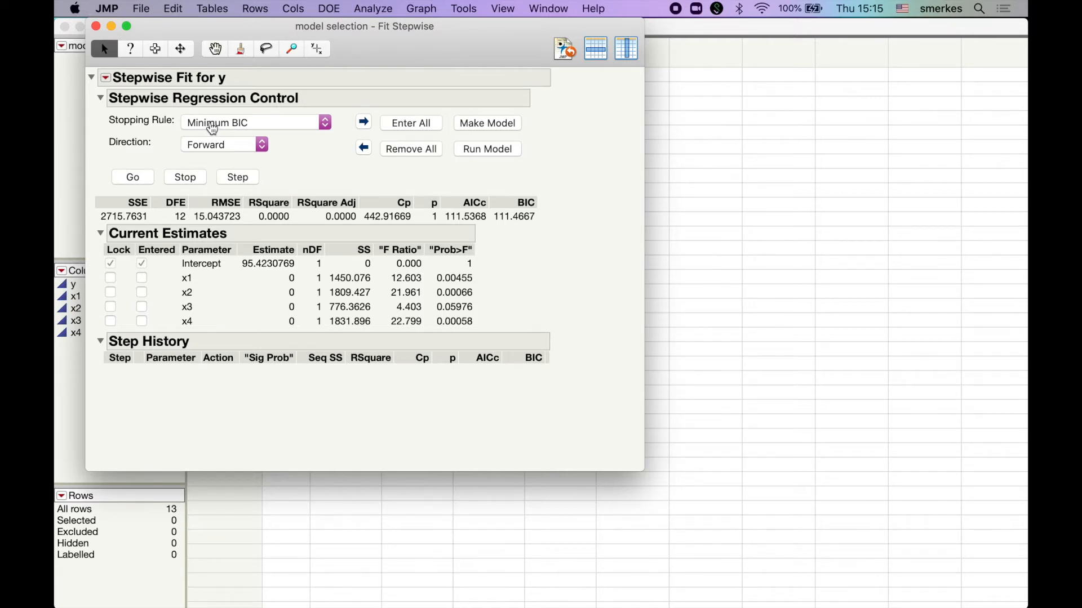
# Step: Change the stepwise regression's stopping rule to P-value Threshold
pyautogui.click(212, 129)
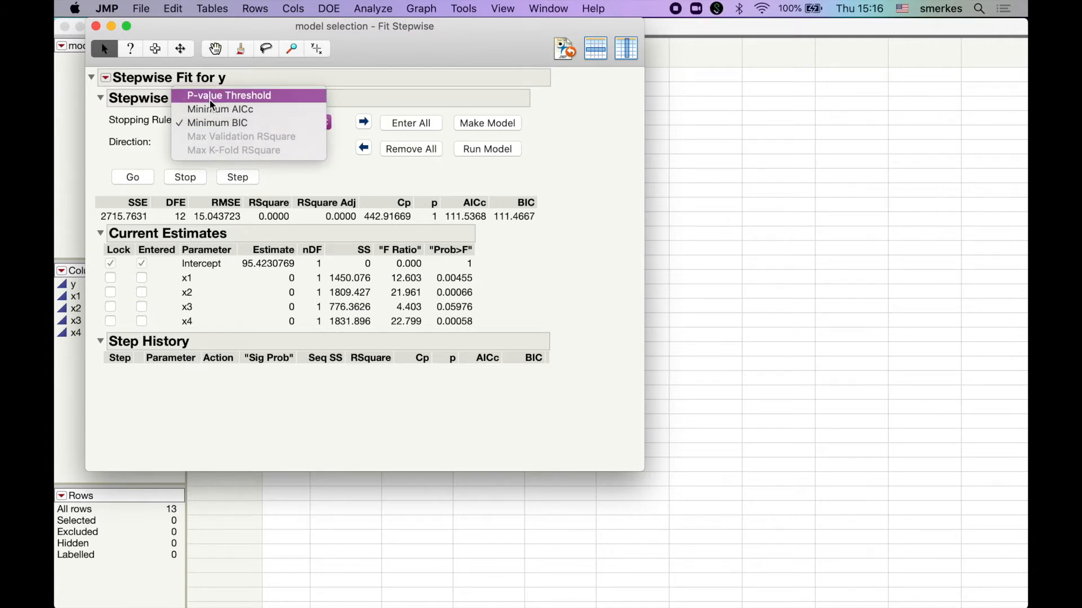
pyautogui.click(212, 101)
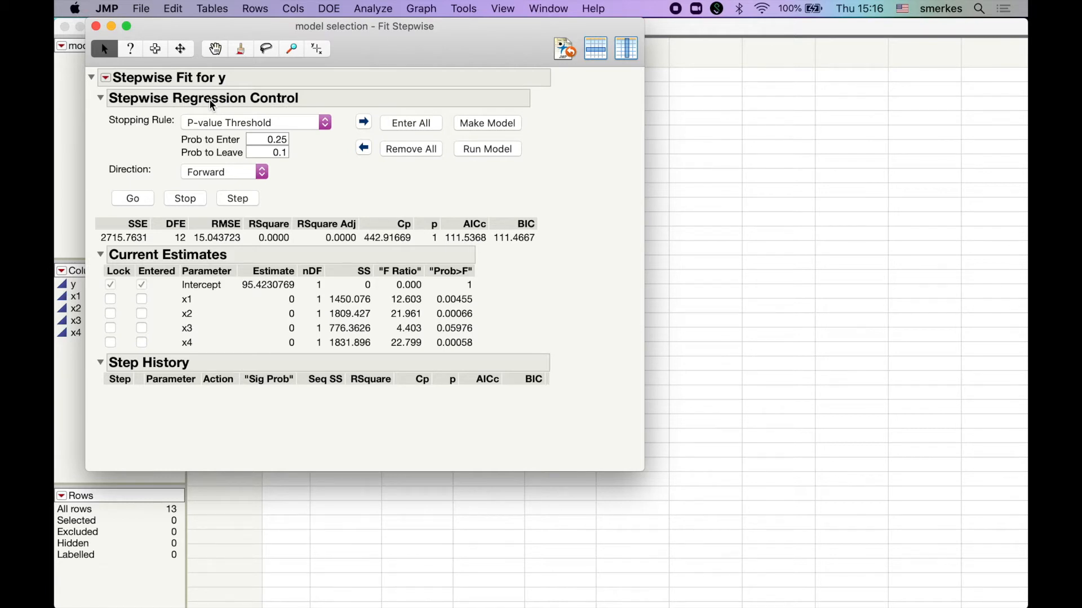
pyautogui.click(211, 123)
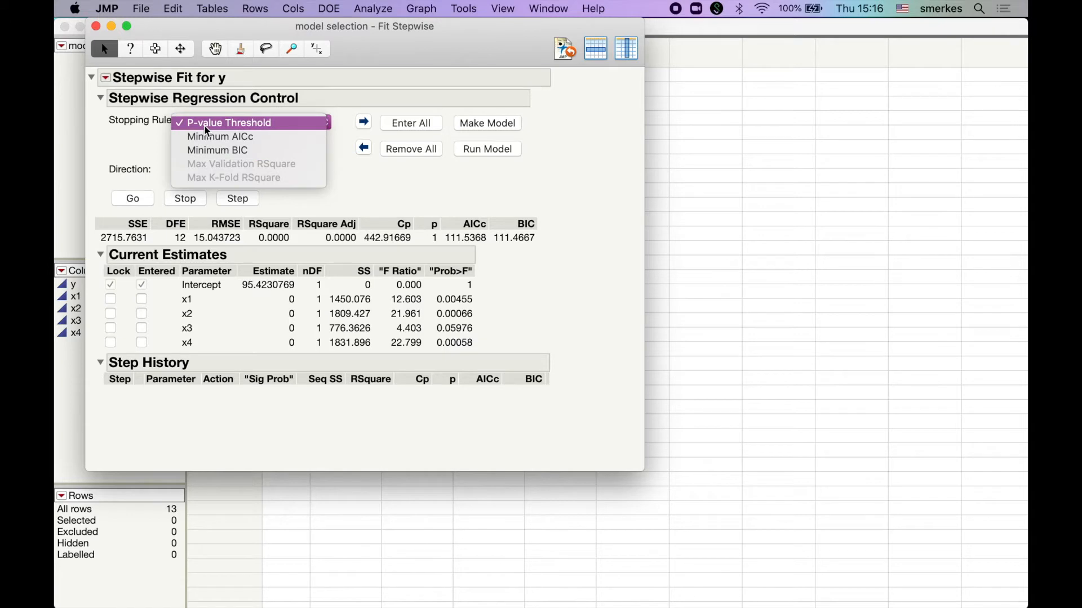
pyautogui.click(206, 125)
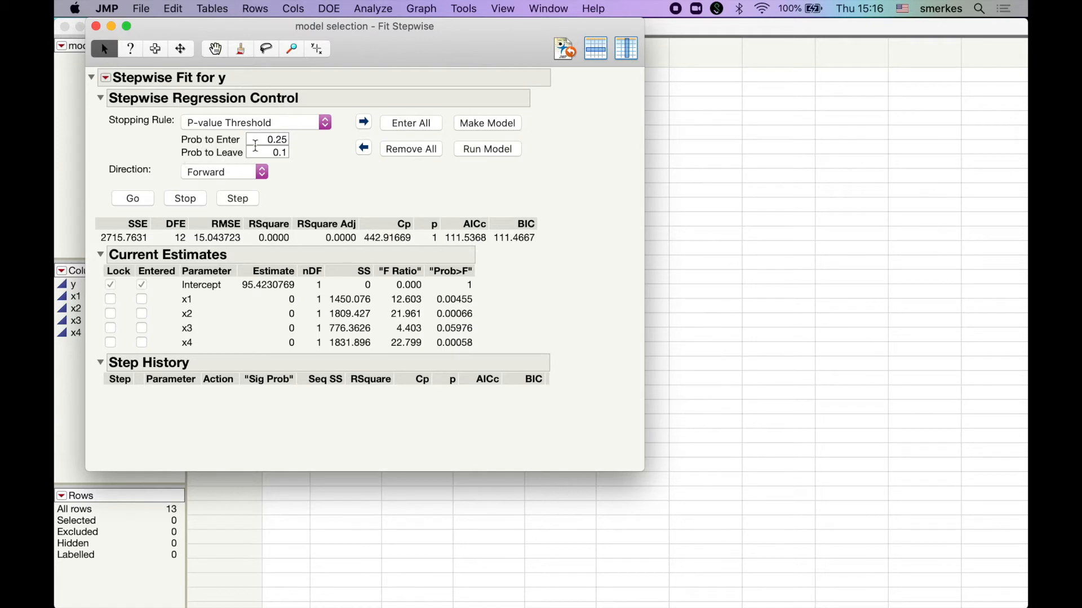
# Step: Set both Prob to Enter and Prob to Leave to 0.15
pyautogui.click(283, 138)
pyautogui.click(283, 139)
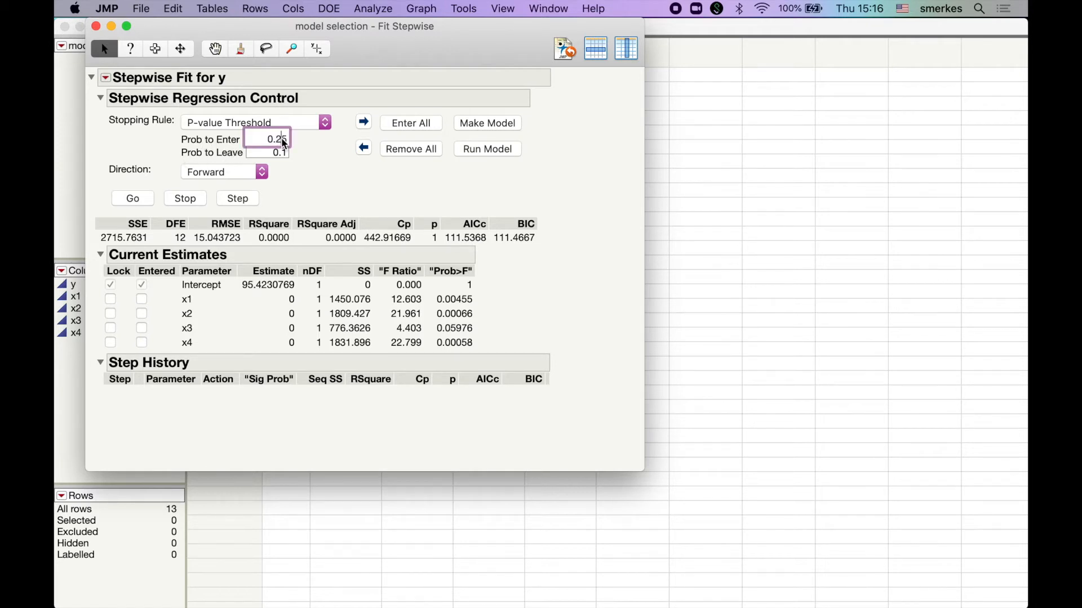
pyautogui.press('BackSpace')
pyautogui.write('1')
pyautogui.click(282, 152)
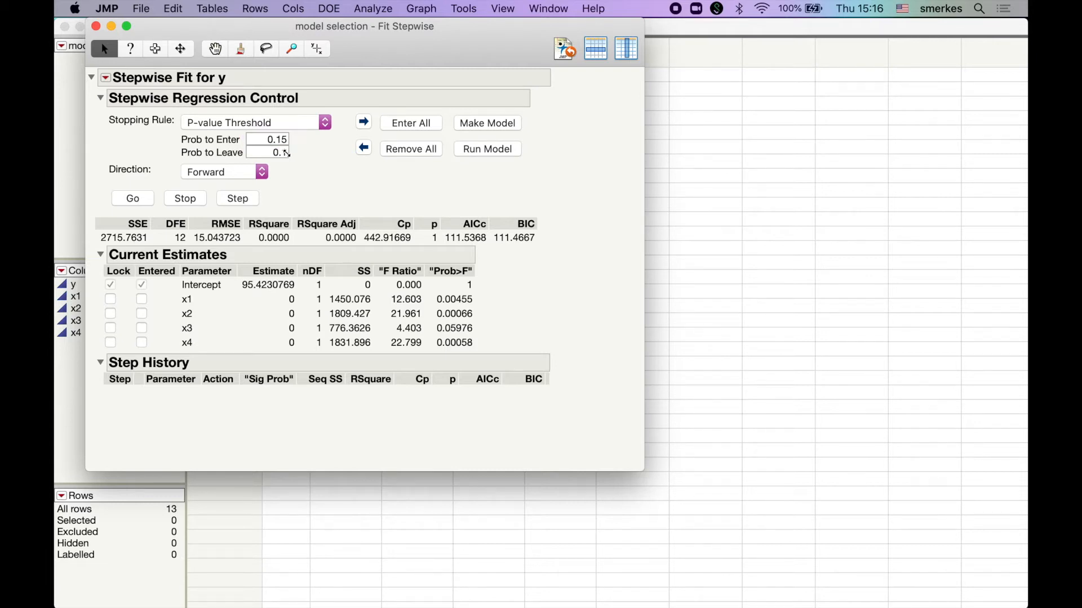
pyautogui.click(282, 152)
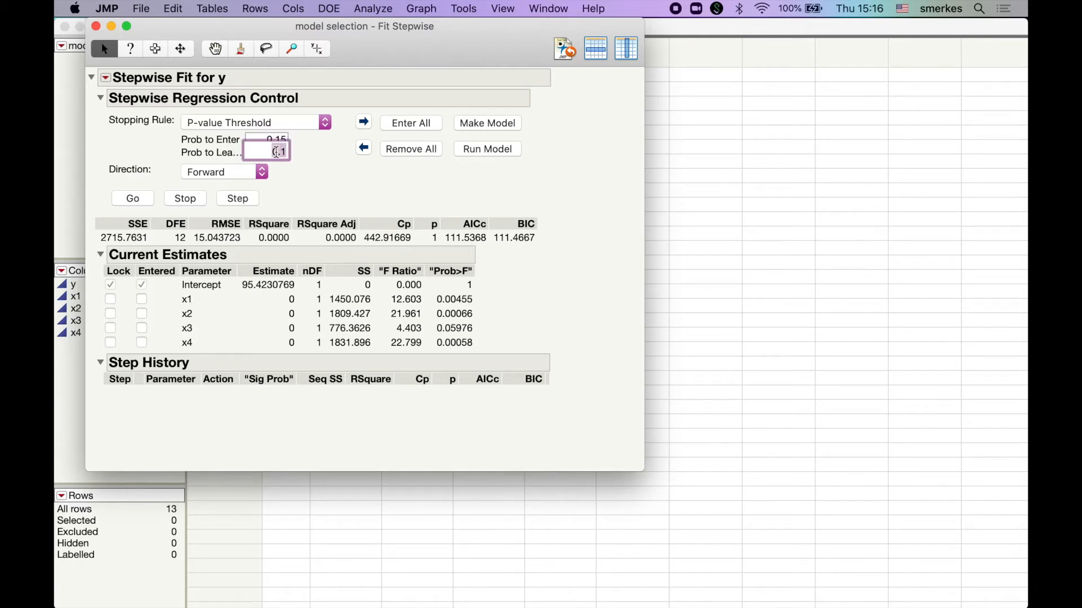
pyautogui.write('5')
pyautogui.click(321, 186)
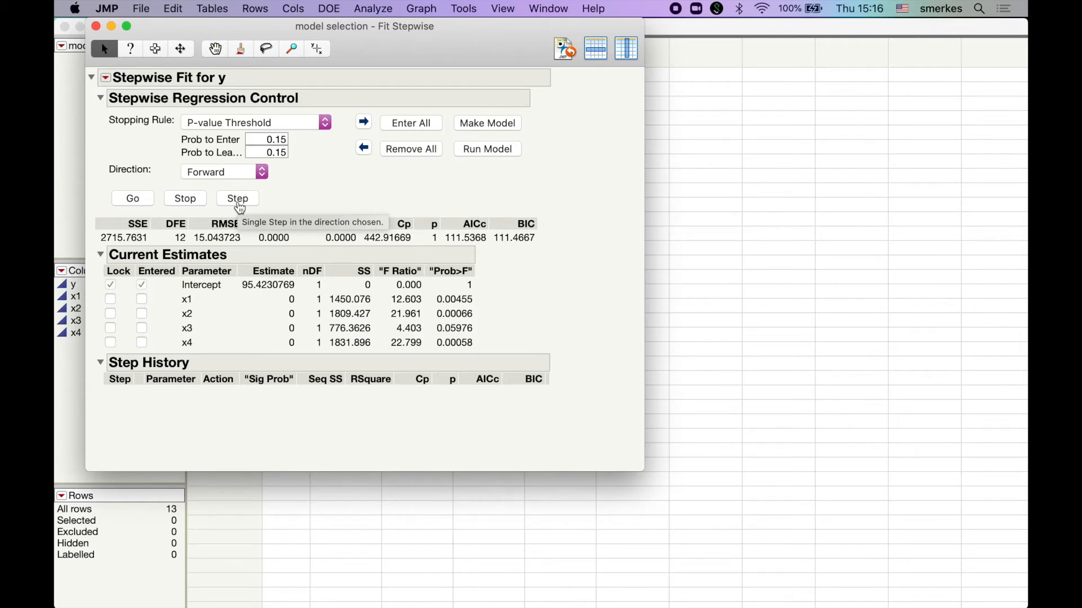
# Step: Perform forward selection one step at a time until no further term enters the model
pyautogui.click(239, 204)
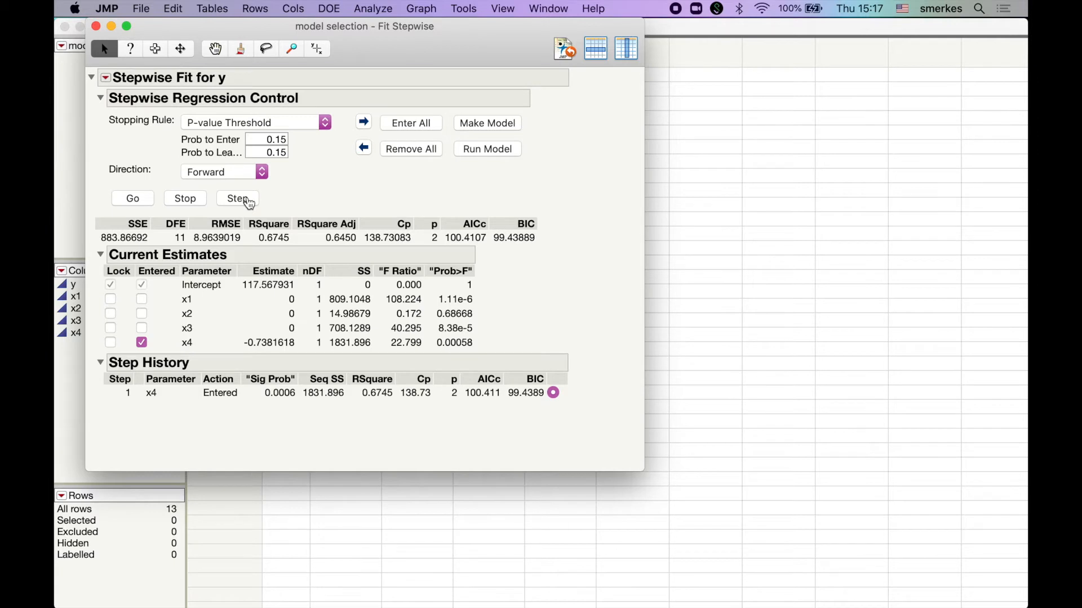
pyautogui.click(242, 202)
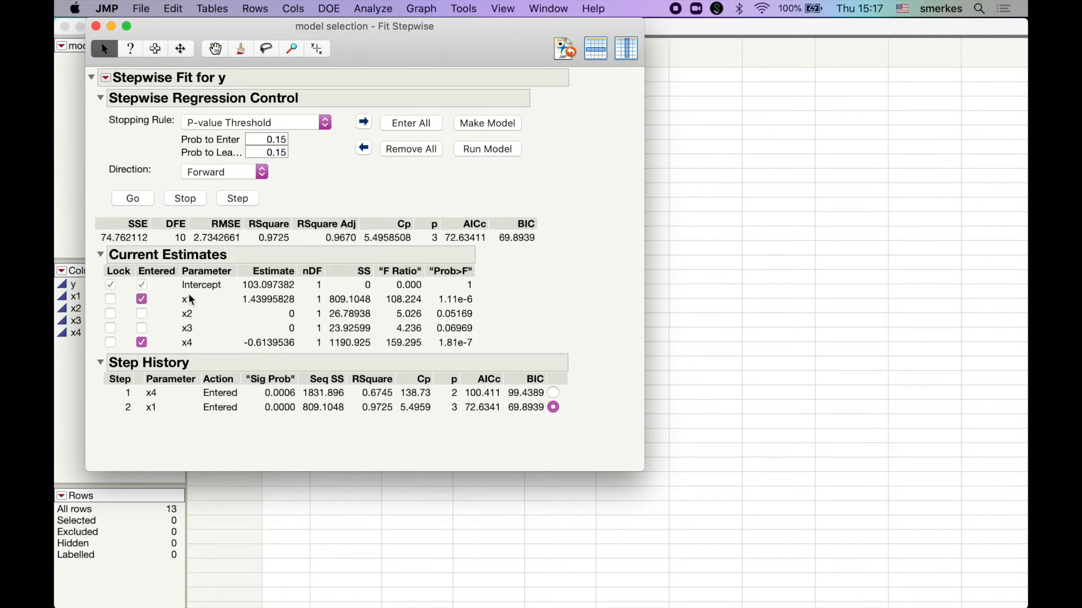
pyautogui.click(238, 201)
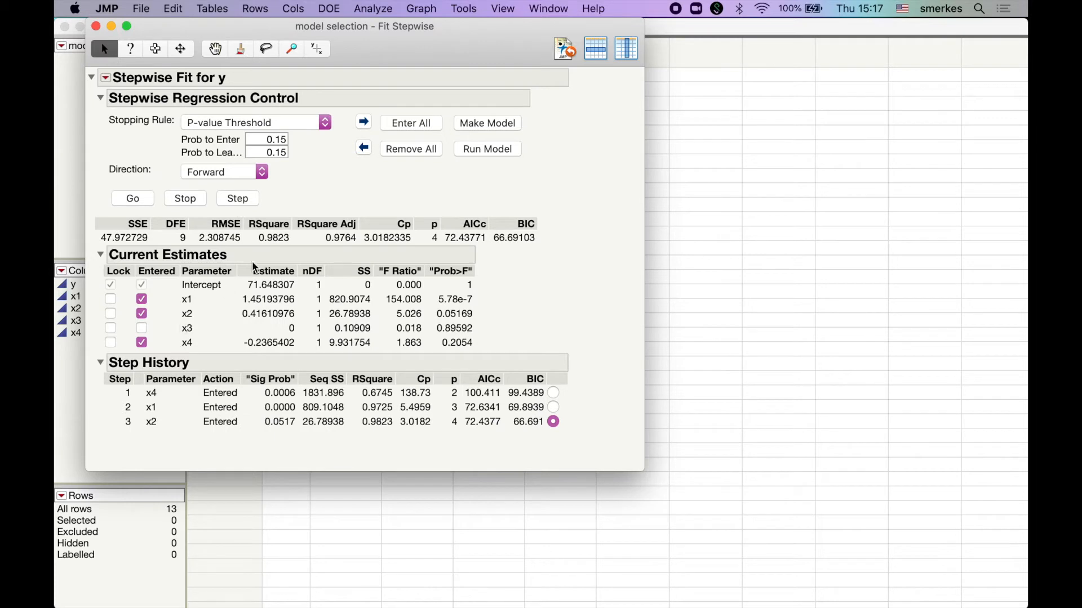
pyautogui.click(242, 202)
# Step: Remove all terms and rerun the whole forward selection automatically, reviewing the step history
pyautogui.click(412, 150)
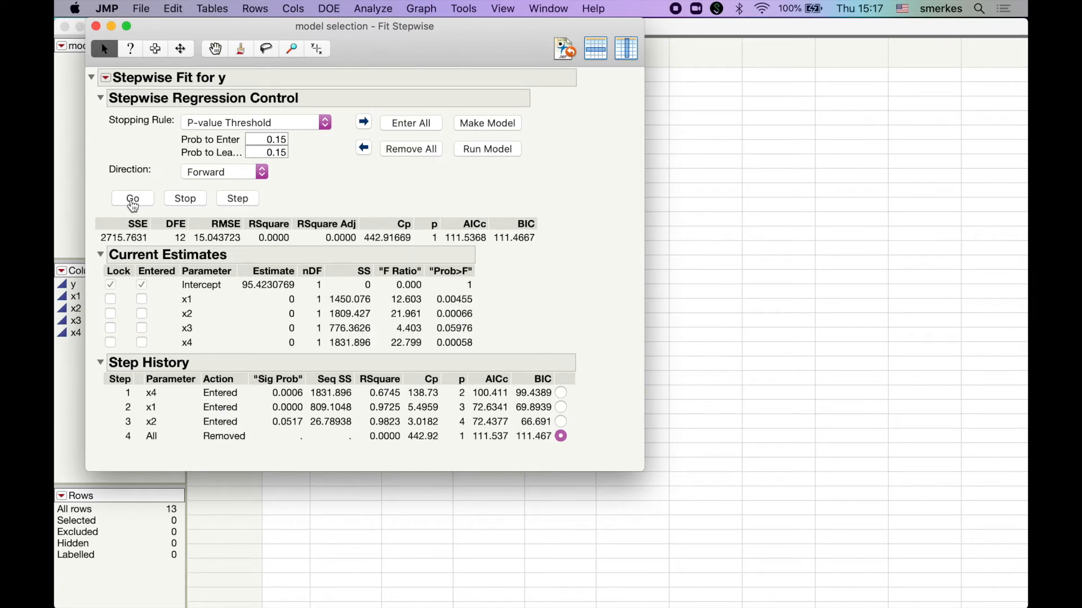
pyautogui.click(133, 200)
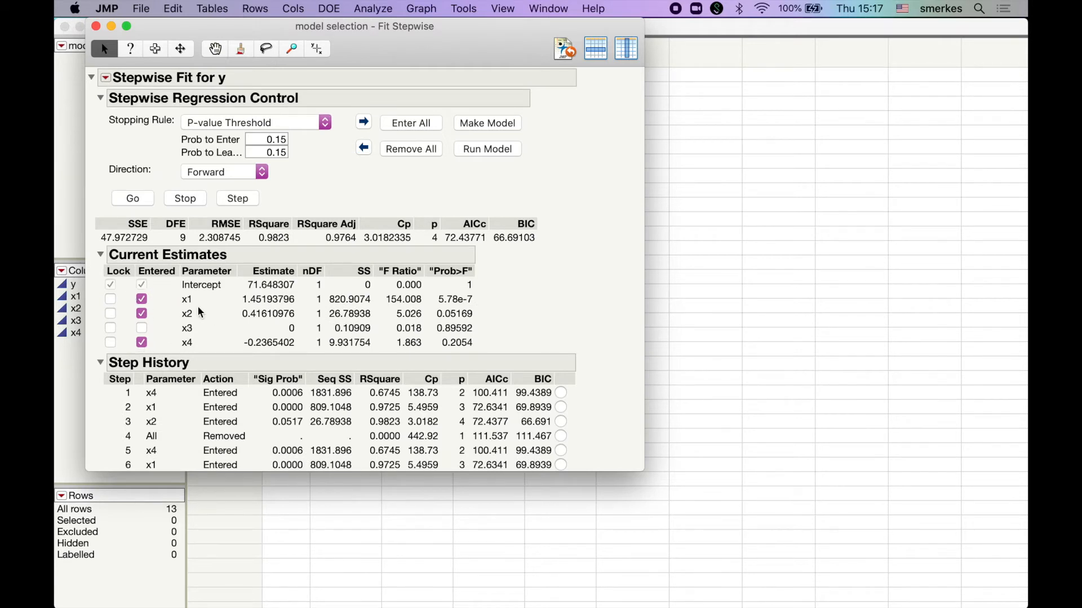
pyautogui.scroll(-2, 200, 405)
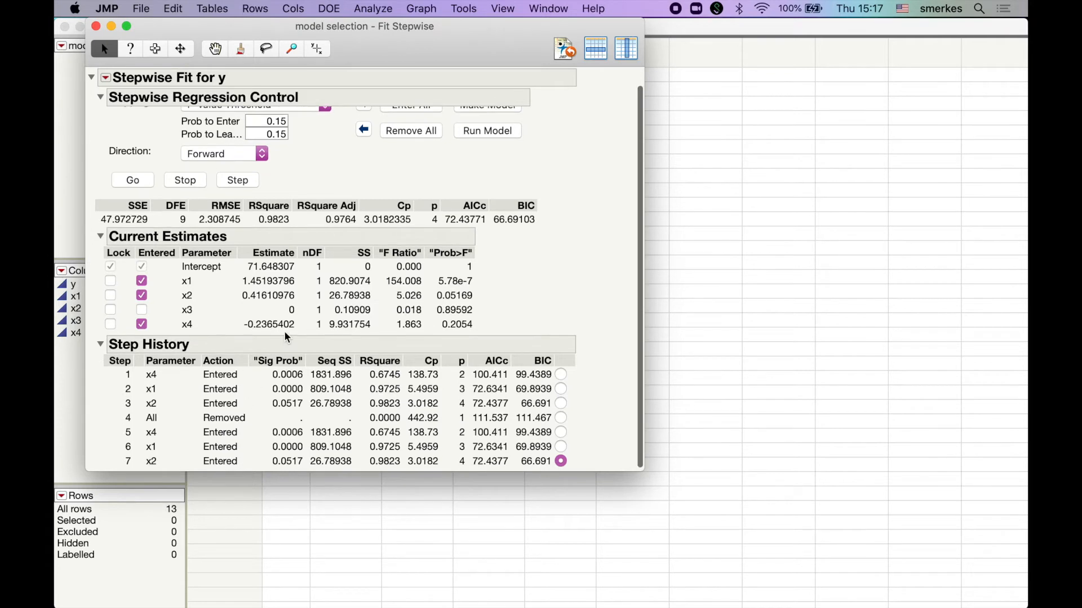
pyautogui.scroll(2, 287, 337)
# Step: Prepare backward elimination by clearing the current terms, setting the direction to Backward and entering all predictors
pyautogui.click(412, 148)
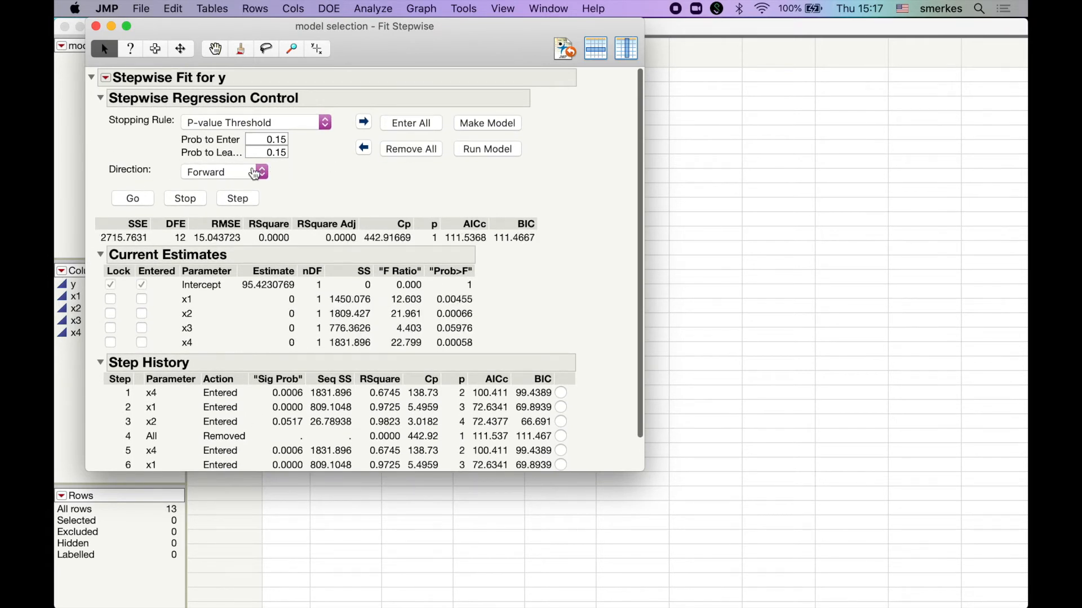
pyautogui.click(253, 173)
pyautogui.click(240, 186)
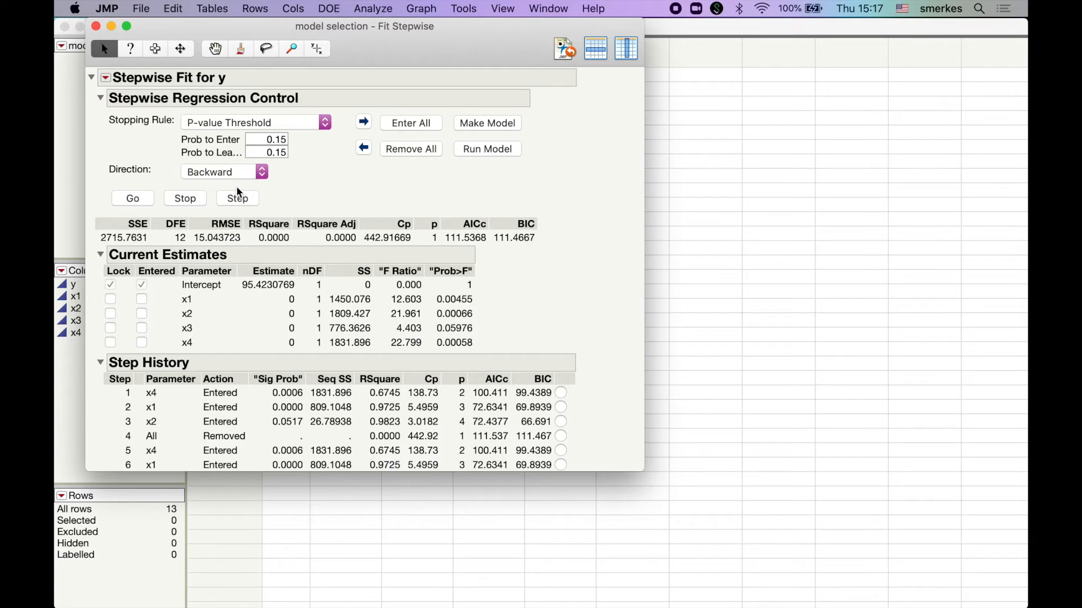
pyautogui.click(228, 206)
pyautogui.click(427, 129)
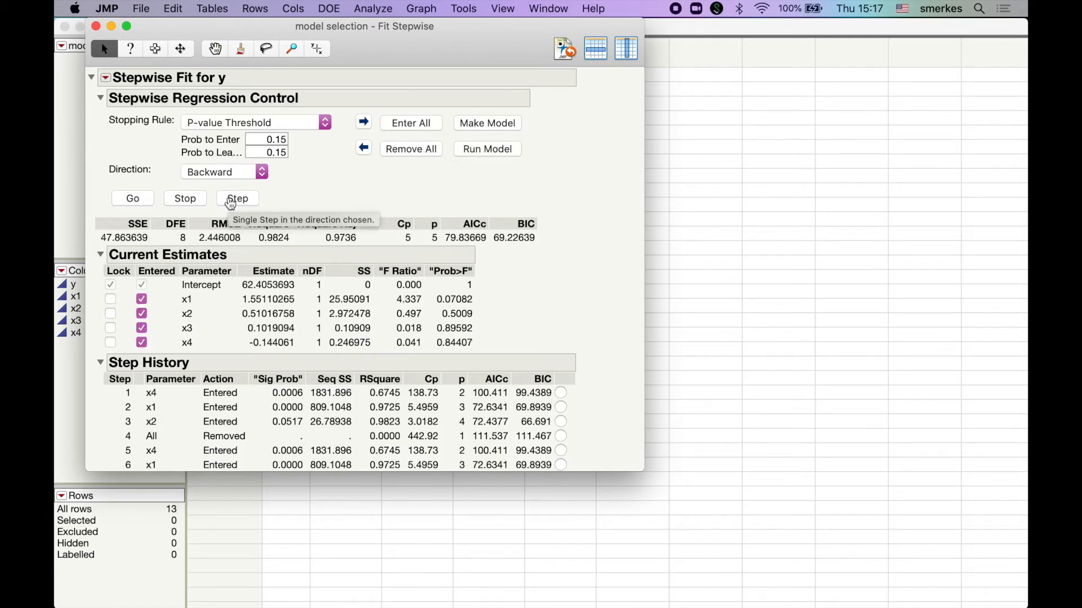
# Step: Perform backward elimination one step at a time until no more terms leave, and clear all terms from the model
pyautogui.click(236, 199)
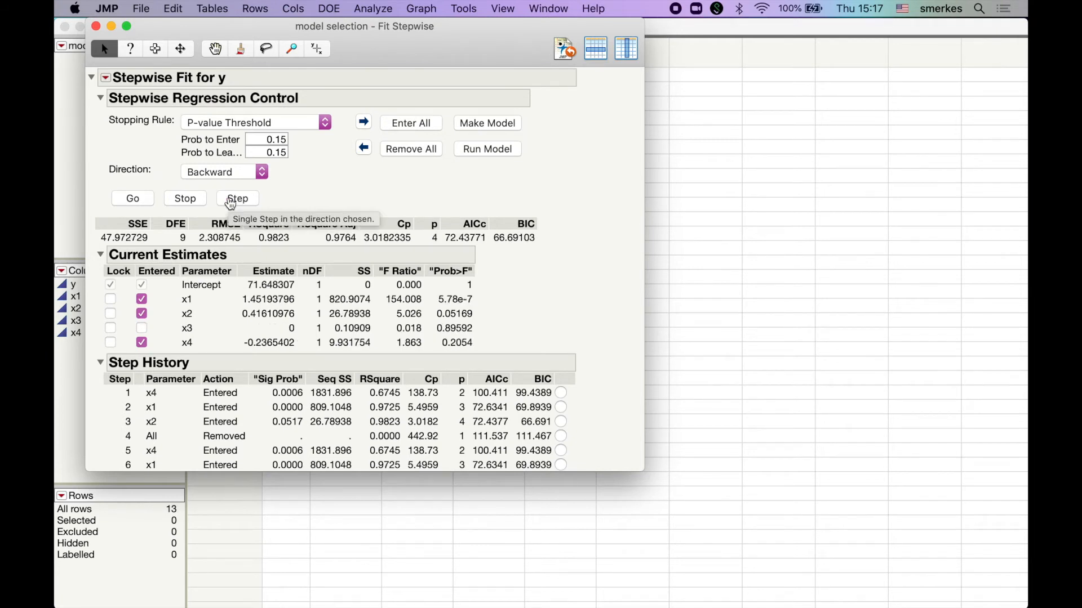
pyautogui.click(230, 203)
pyautogui.click(231, 204)
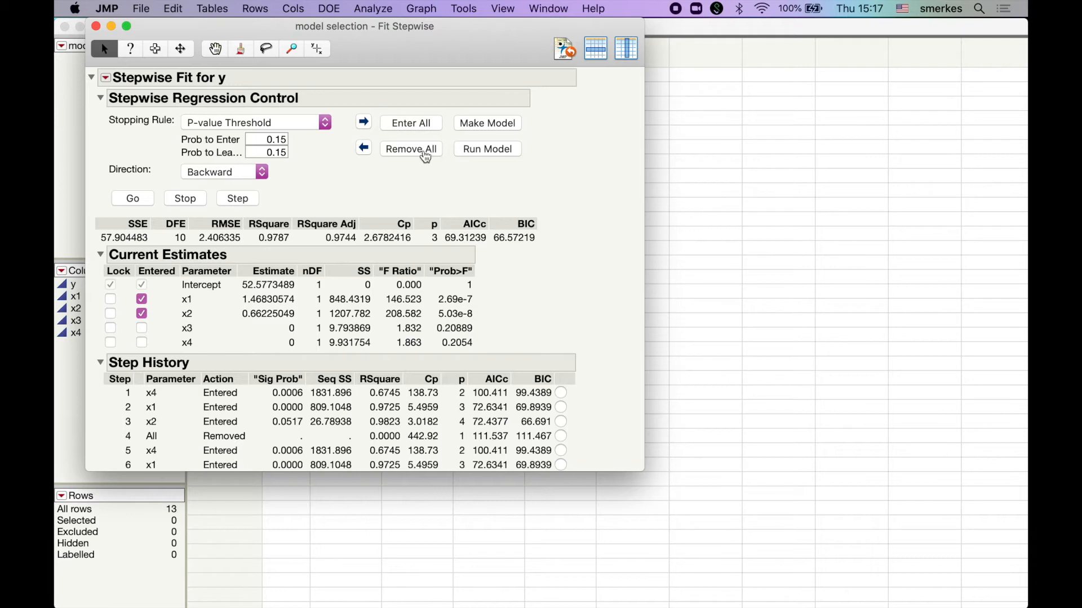
pyautogui.click(408, 151)
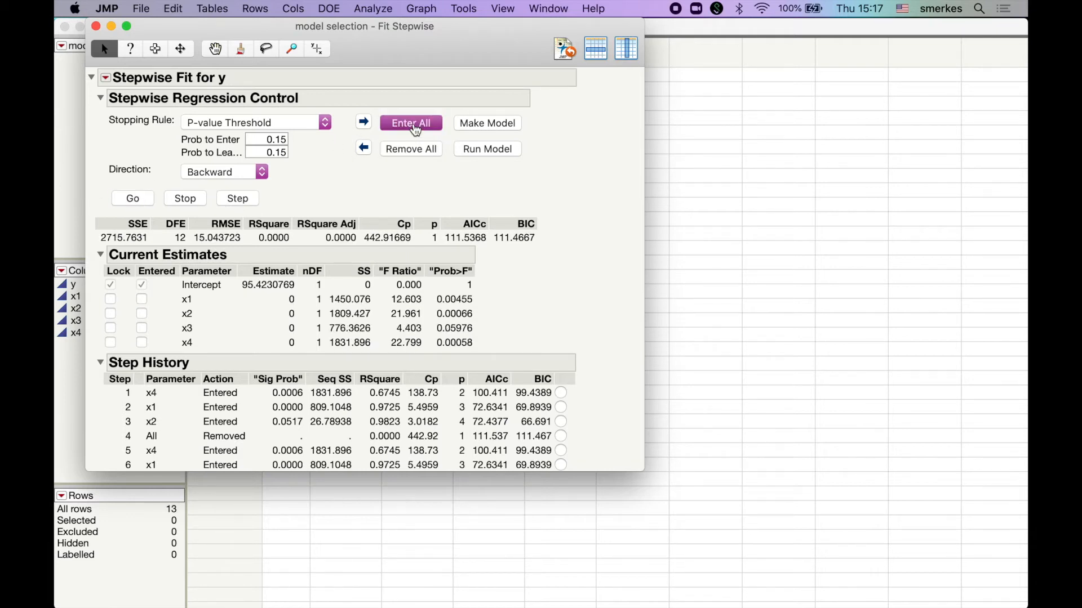
# Step: Enter all predictors into the model and run the whole backward elimination automatically
pyautogui.click(411, 124)
pyautogui.click(140, 199)
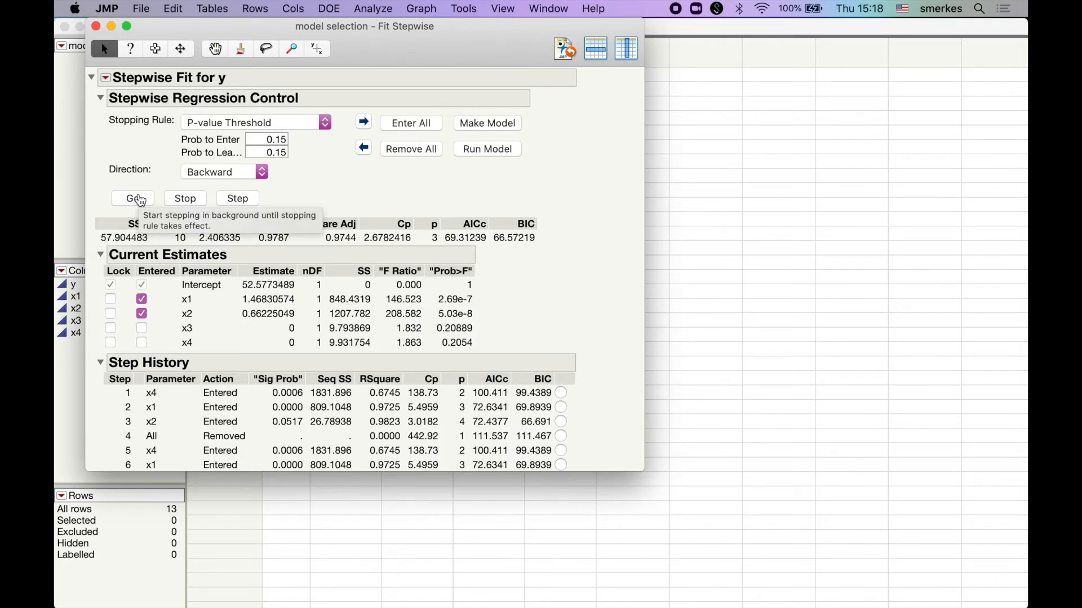
# Step: Set the direction to Mixed, remove all terms and run the mixed selection automatically
pyautogui.click(226, 172)
pyautogui.click(201, 186)
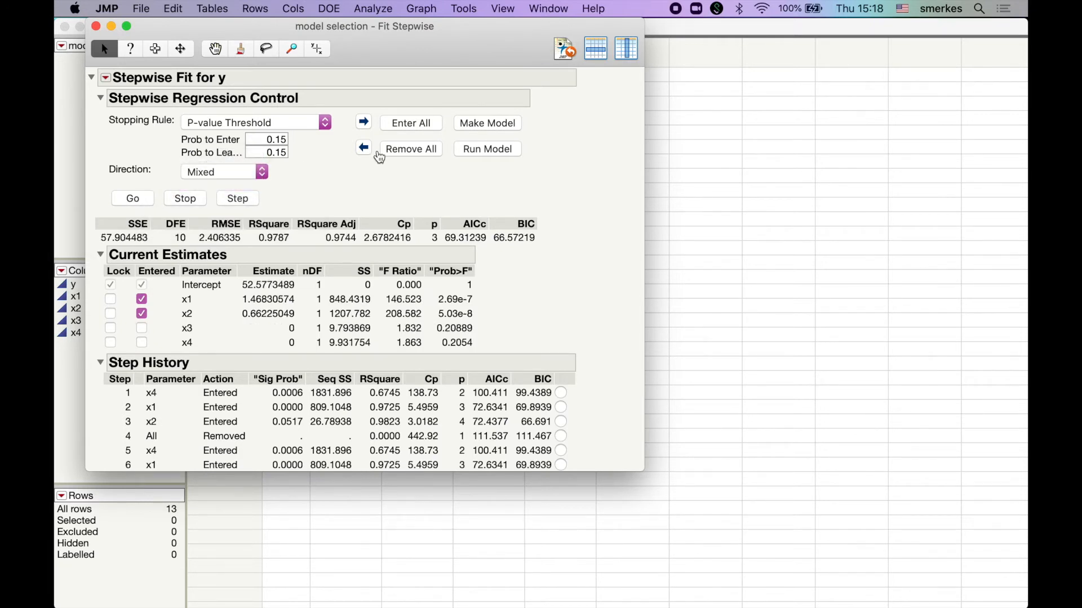
pyautogui.click(382, 151)
pyautogui.click(133, 202)
# Step: View the model specification made from the selected terms, run that model to view its fit report, and close both windows
pyautogui.click(503, 125)
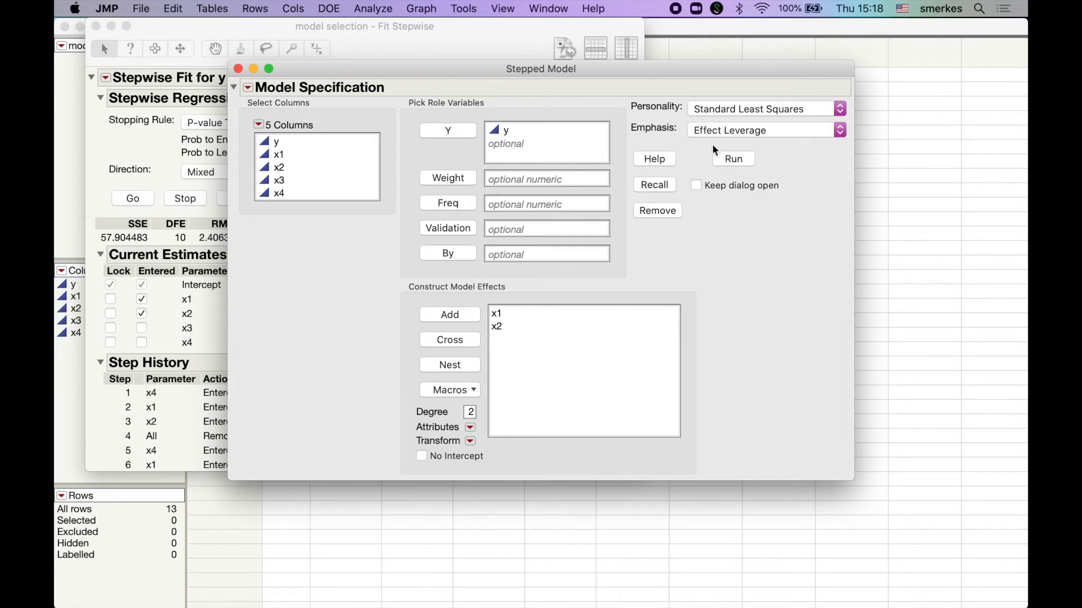
pyautogui.click(238, 68)
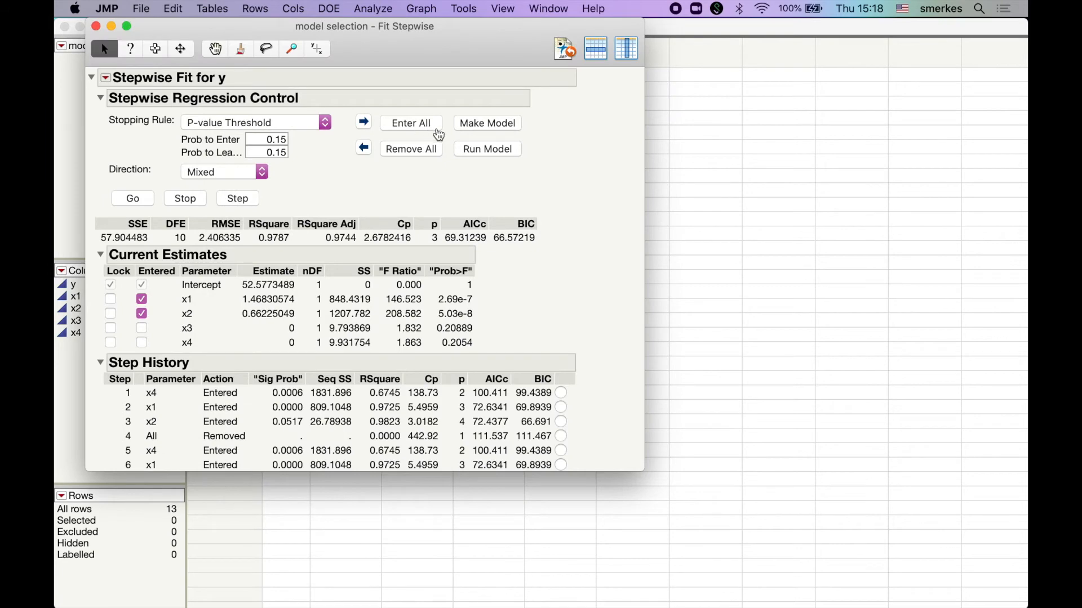
pyautogui.click(470, 154)
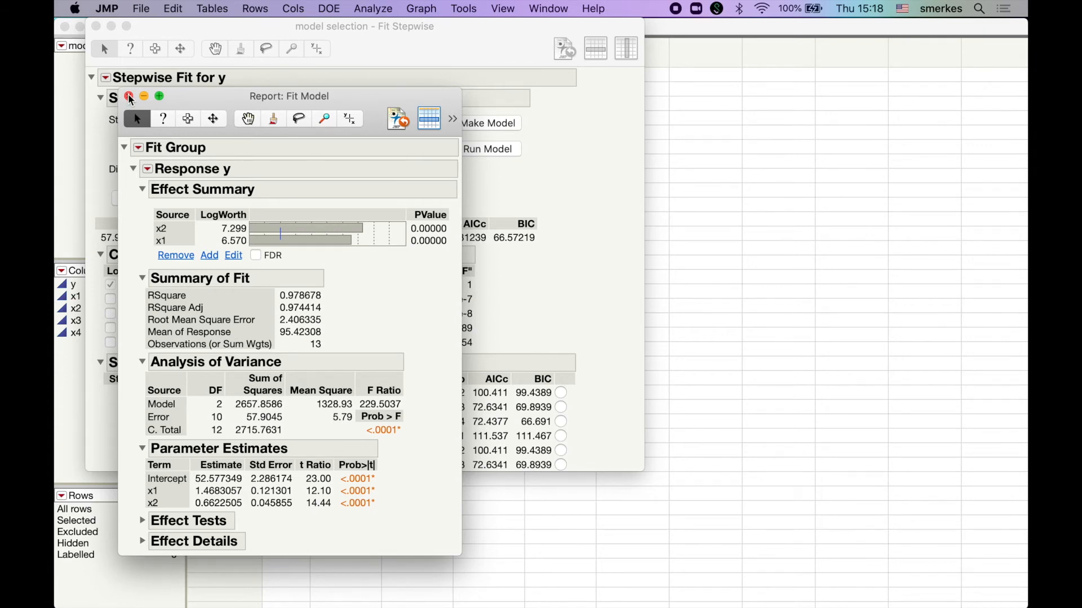
pyautogui.click(129, 97)
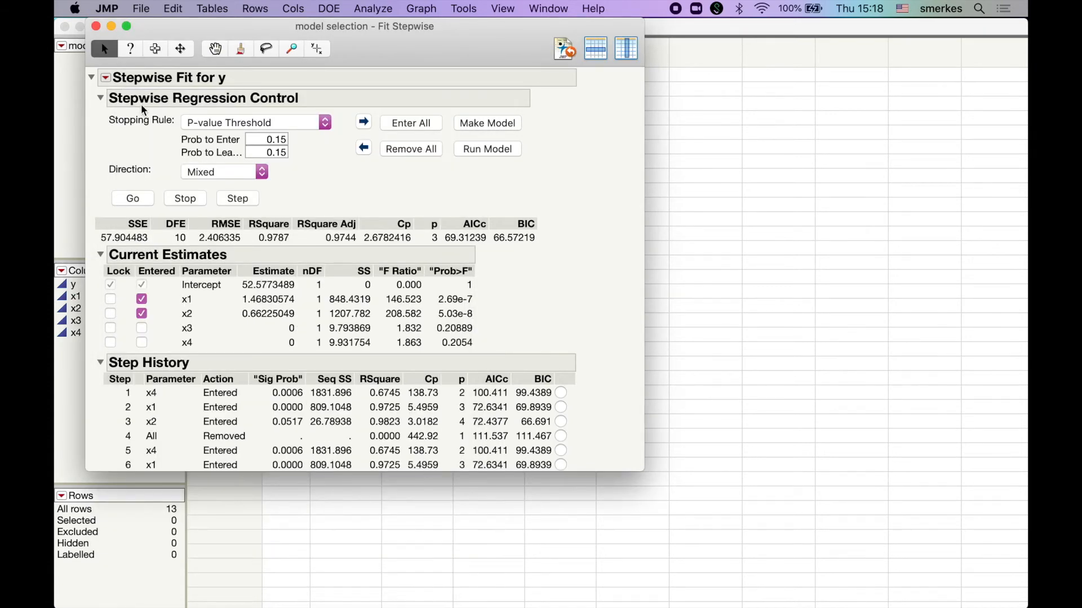
# Step: Set the stopping rule to Minimum BIC and try the automatic mixed selection, continuing the cycling search and finally cancelling it
pyautogui.click(271, 125)
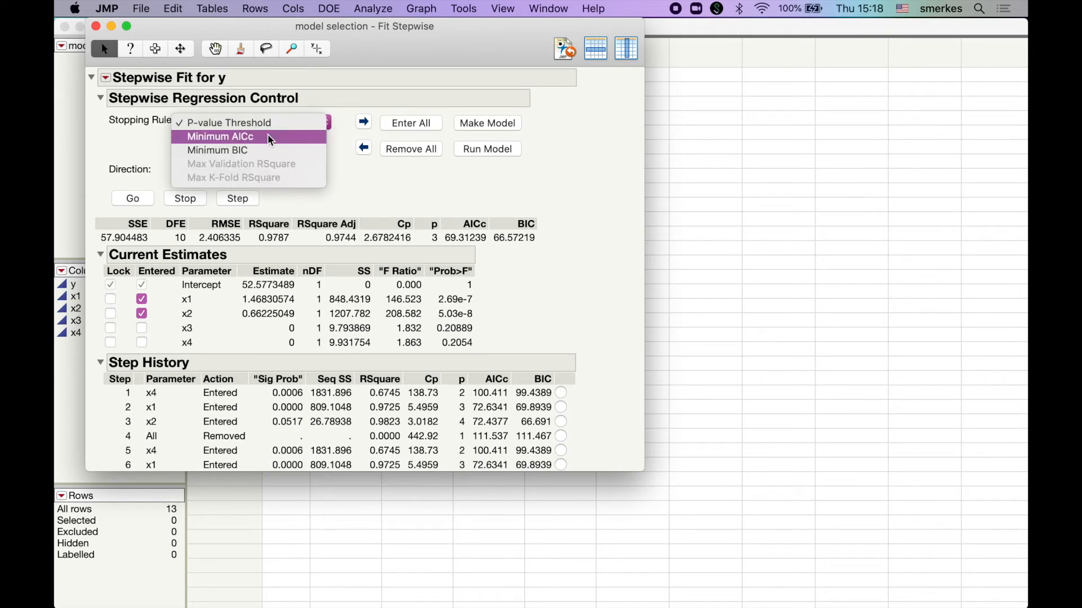
pyautogui.click(254, 148)
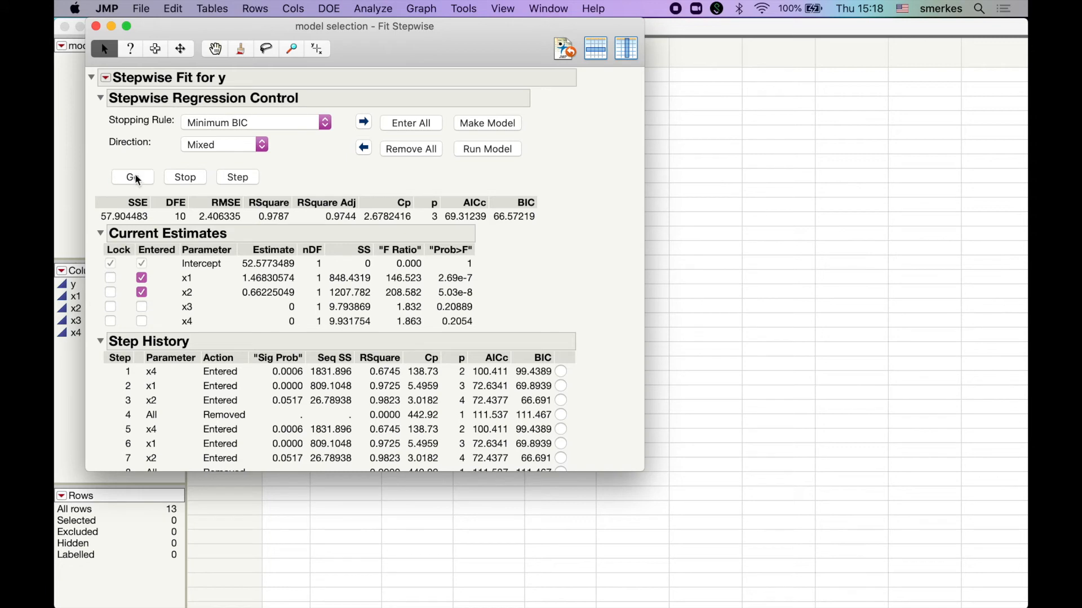
pyautogui.click(136, 177)
pyautogui.click(648, 232)
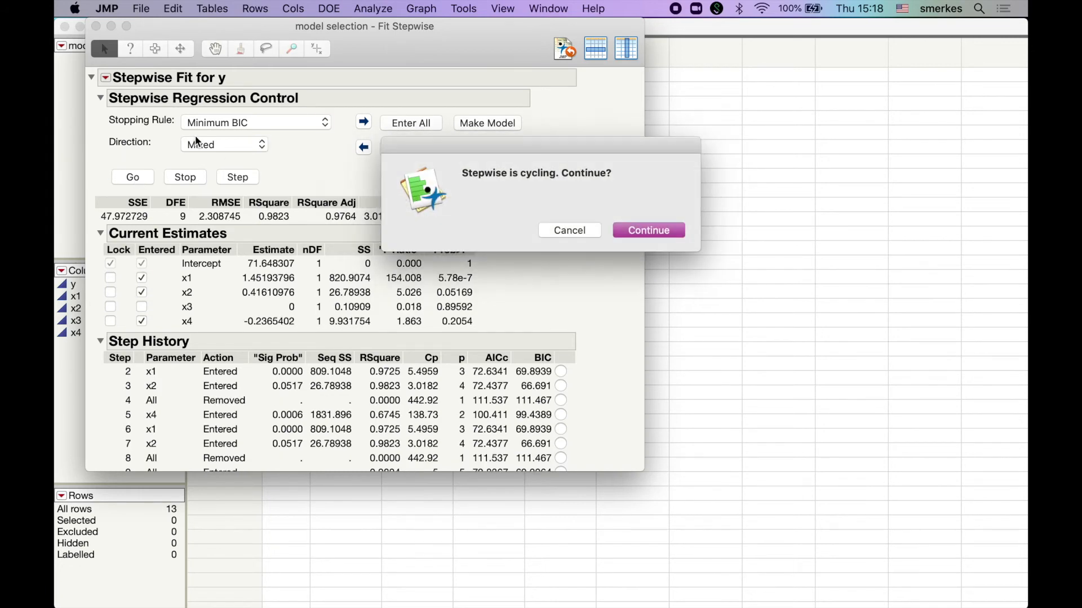
pyautogui.click(654, 233)
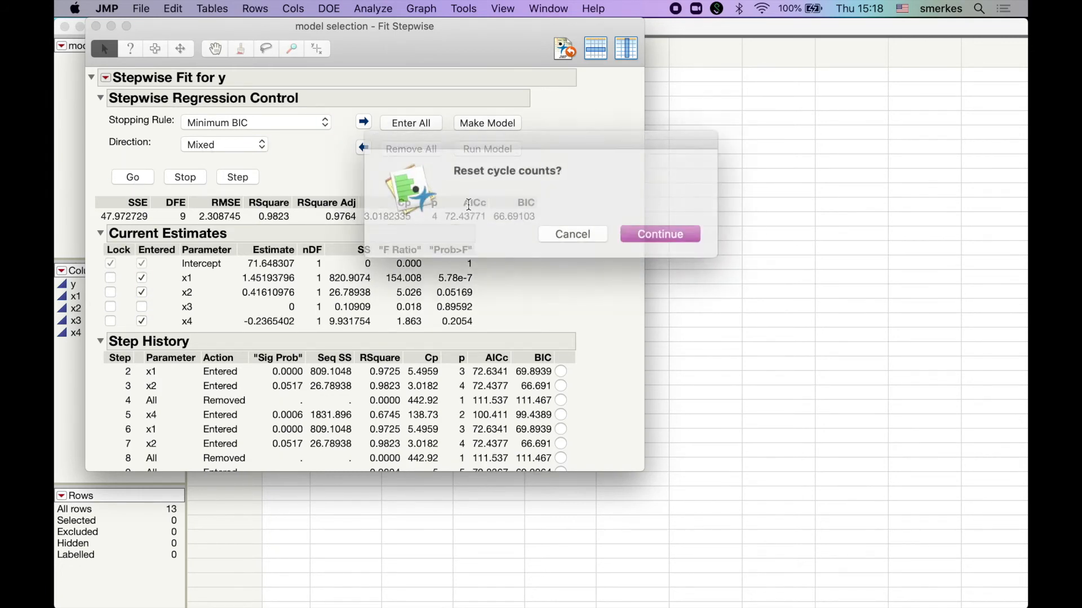
pyautogui.click(576, 228)
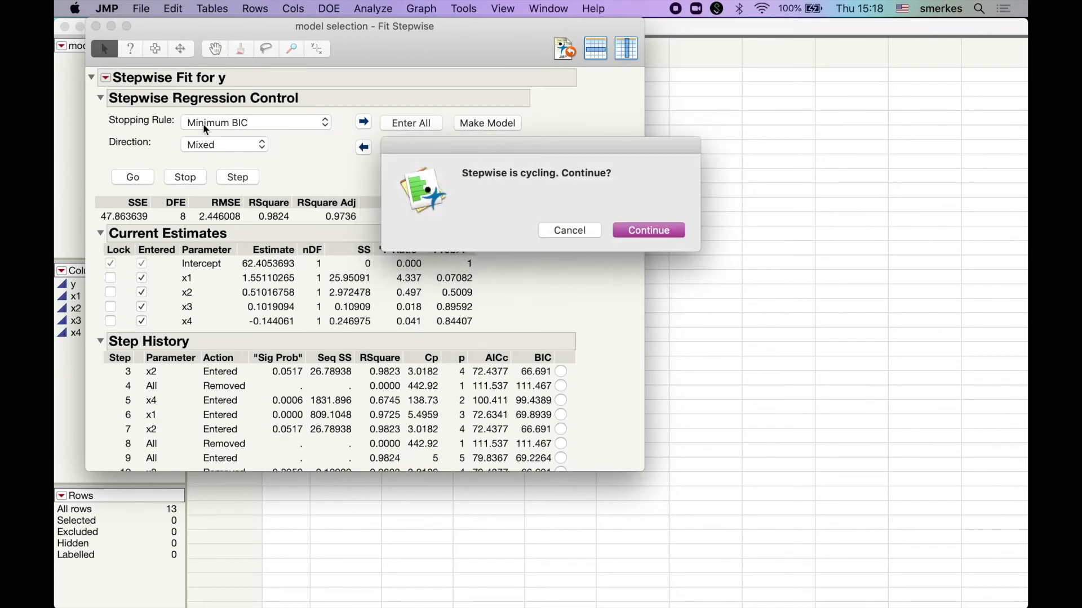
pyautogui.click(569, 229)
# Step: Set the direction to Forward, clear all terms and run the Minimum BIC forward selection automatically
pyautogui.click(240, 145)
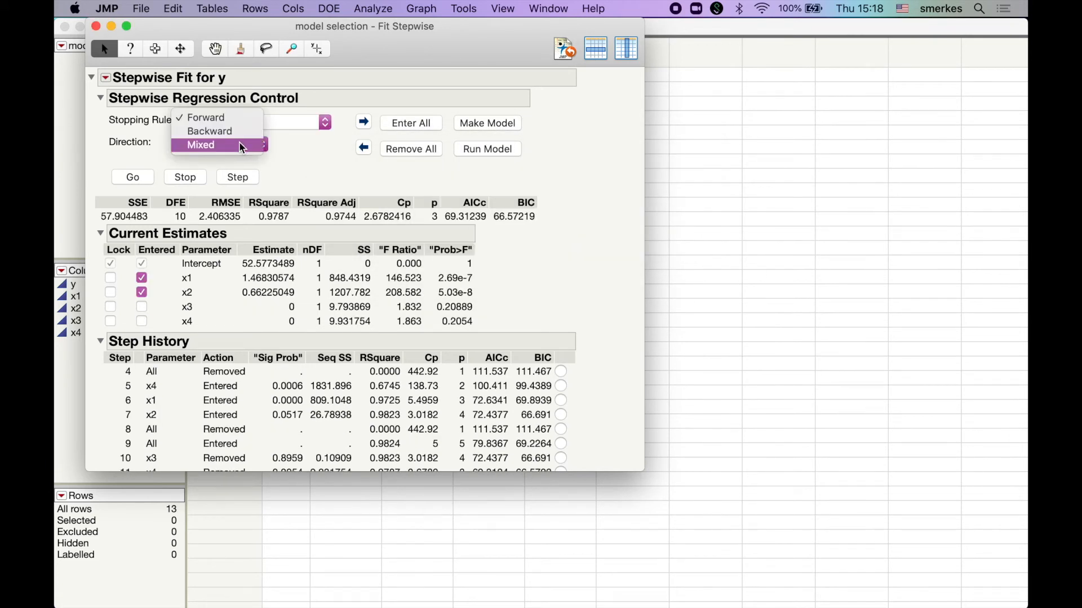
pyautogui.click(227, 119)
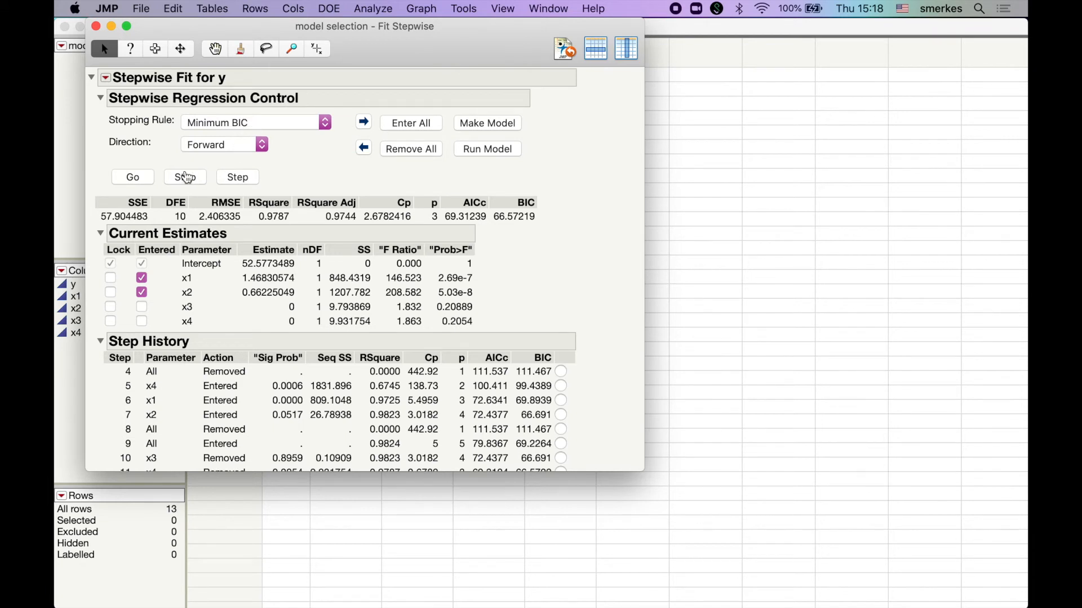
pyautogui.click(130, 180)
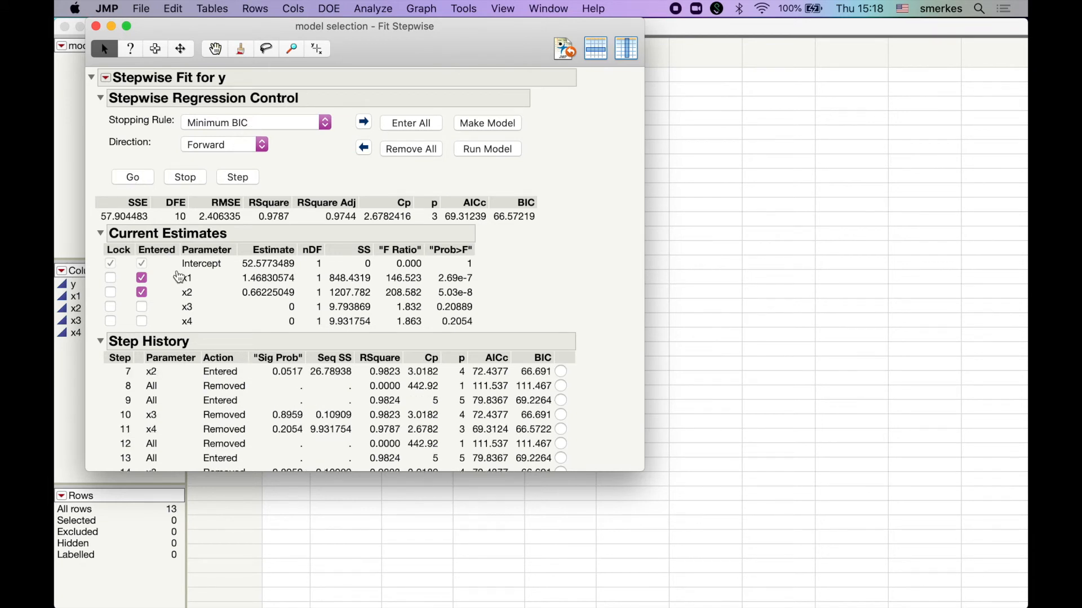
pyautogui.click(409, 124)
pyautogui.click(396, 152)
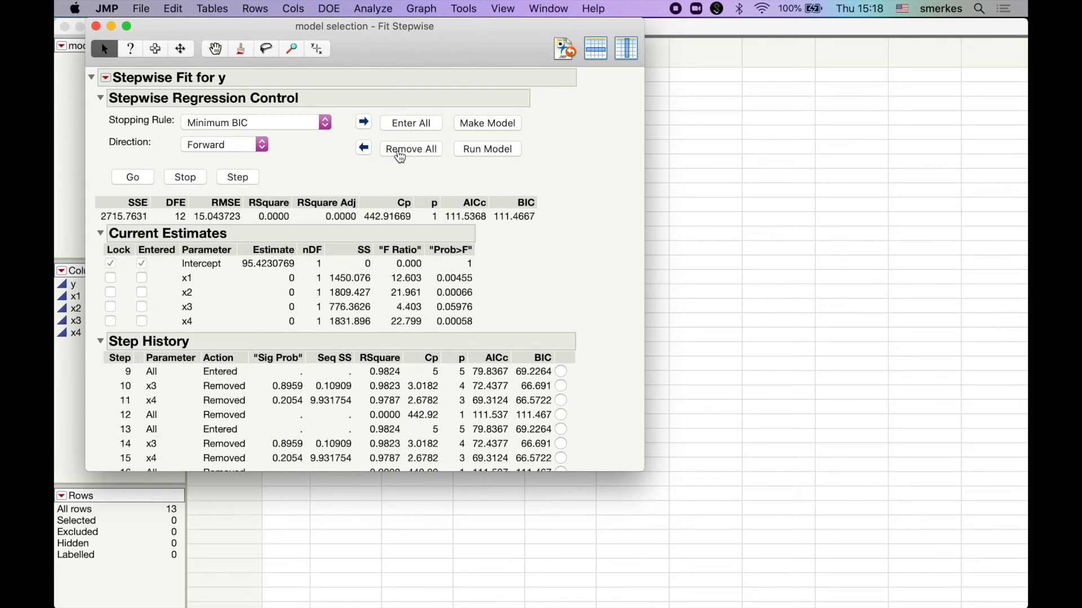
pyautogui.click(139, 181)
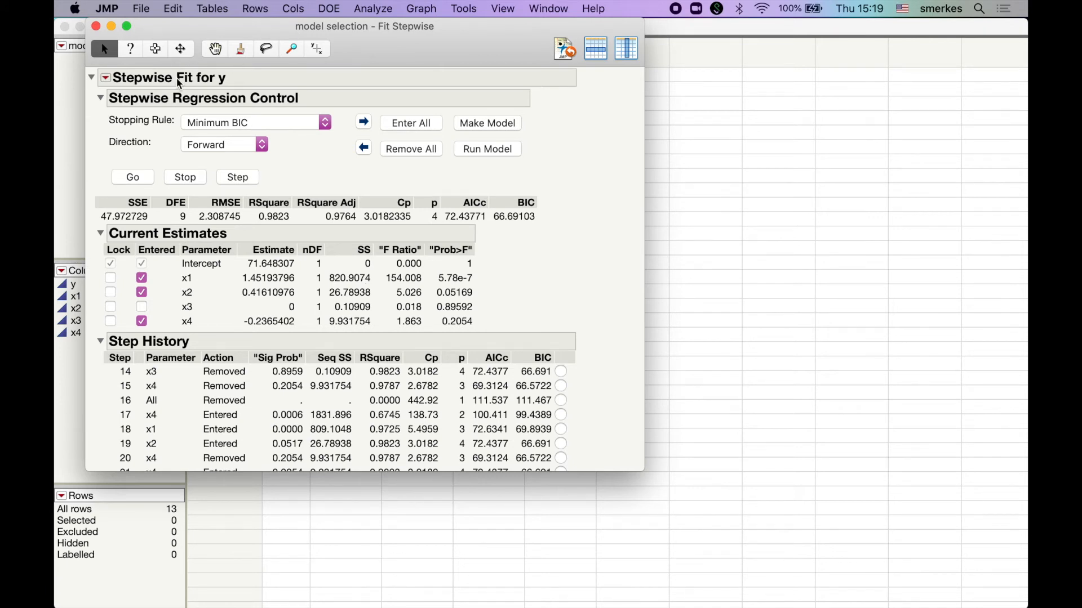
# Step: Run All Possible Models with a maximum of 4 terms per model and the 4 best models shown
pyautogui.click(110, 82)
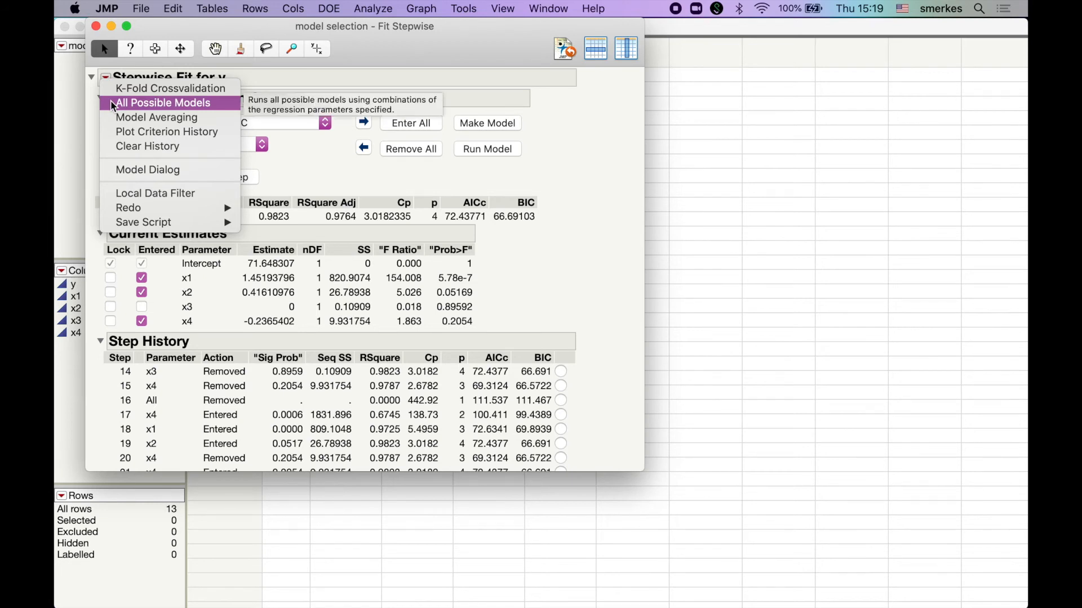
pyautogui.click(112, 104)
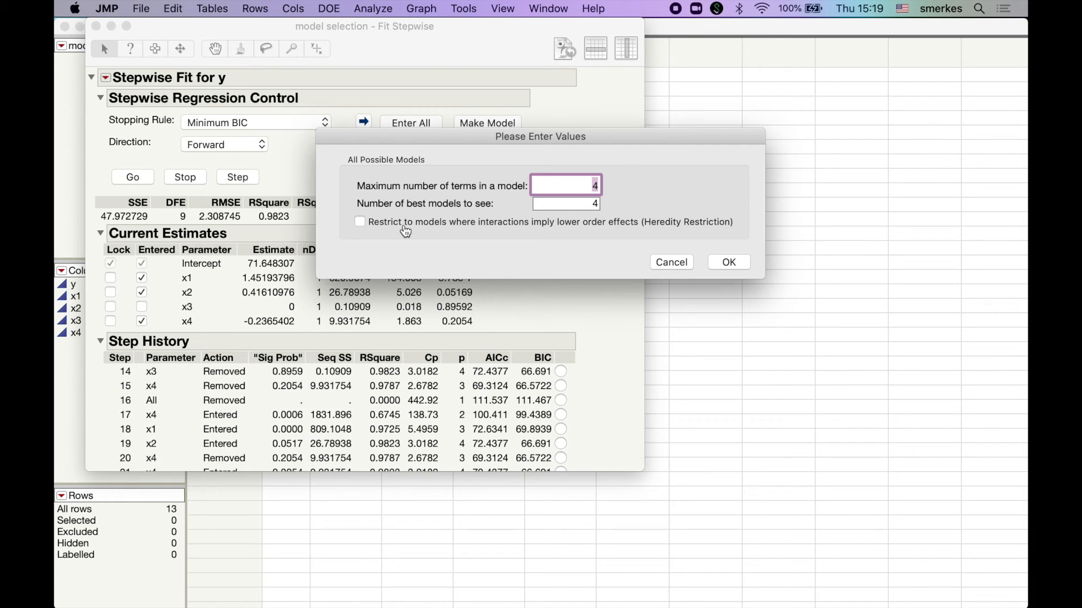
pyautogui.click(626, 177)
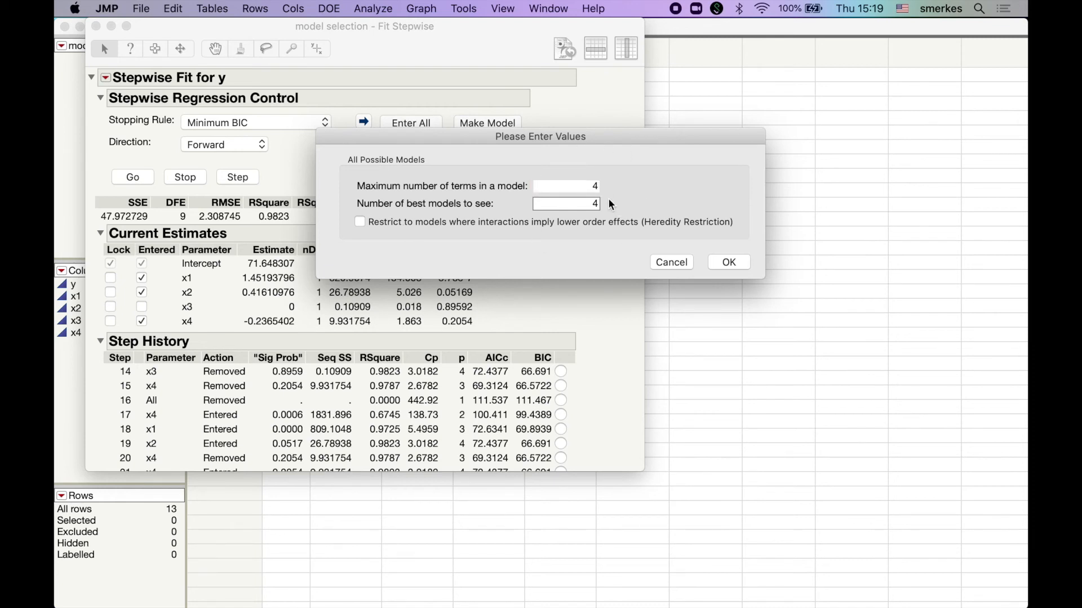
pyautogui.click(731, 265)
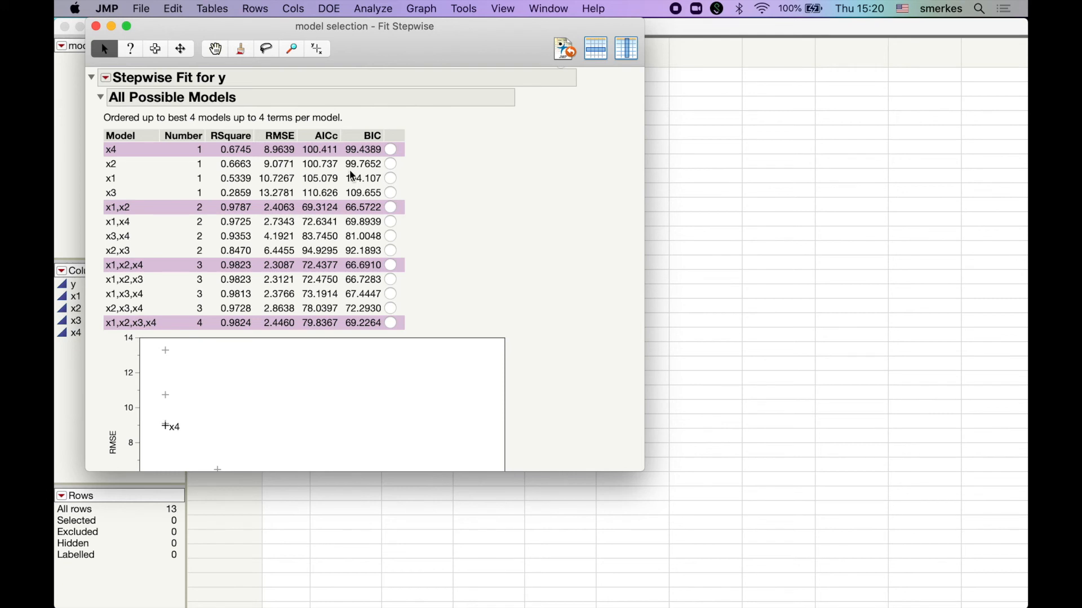
# Step: Show the Cp column in the All Possible Models table and examine the RMSE plot by number of terms
pyautogui.rightClick(387, 137)
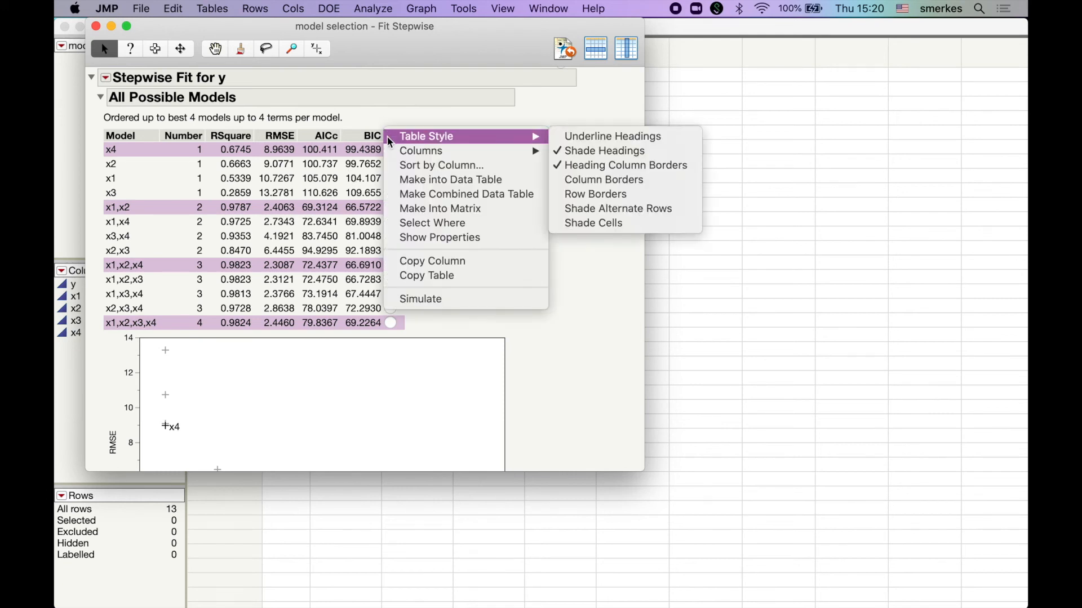
pyautogui.moveTo(394, 152)
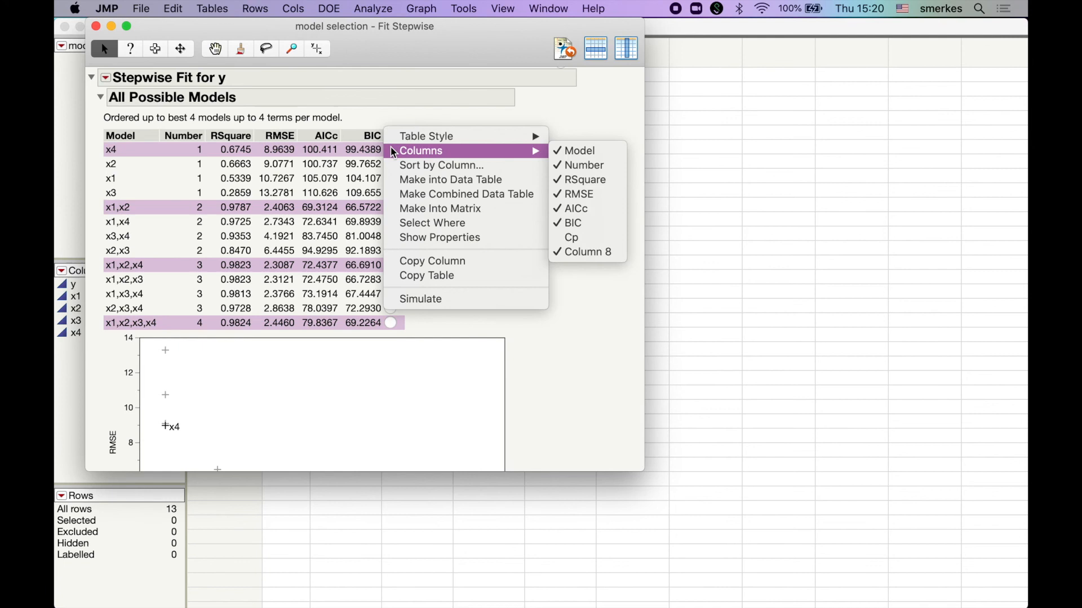
pyautogui.click(574, 244)
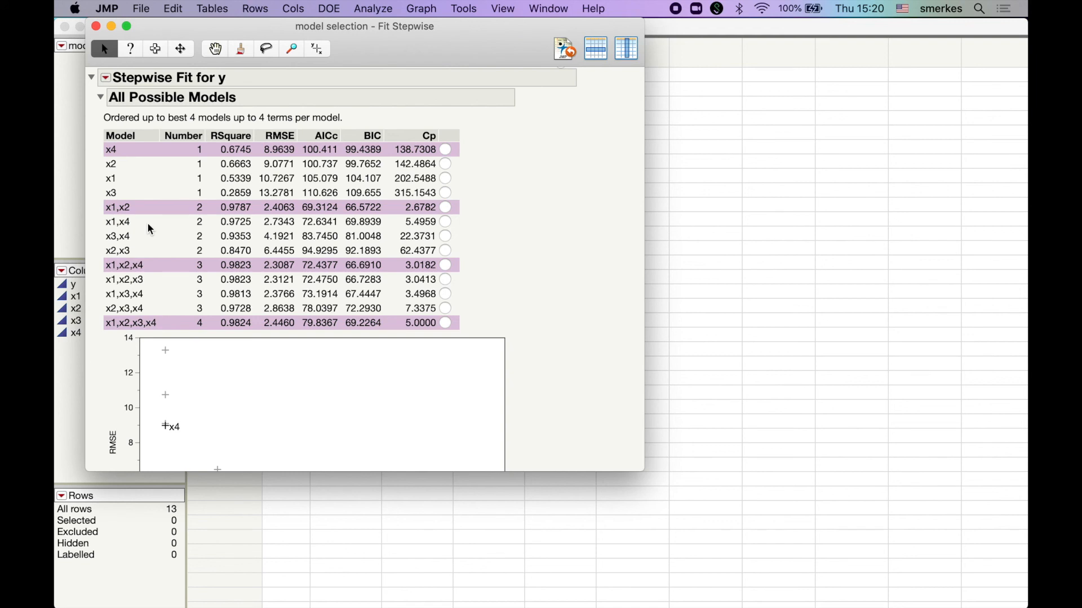
pyautogui.scroll(-5, 148, 225)
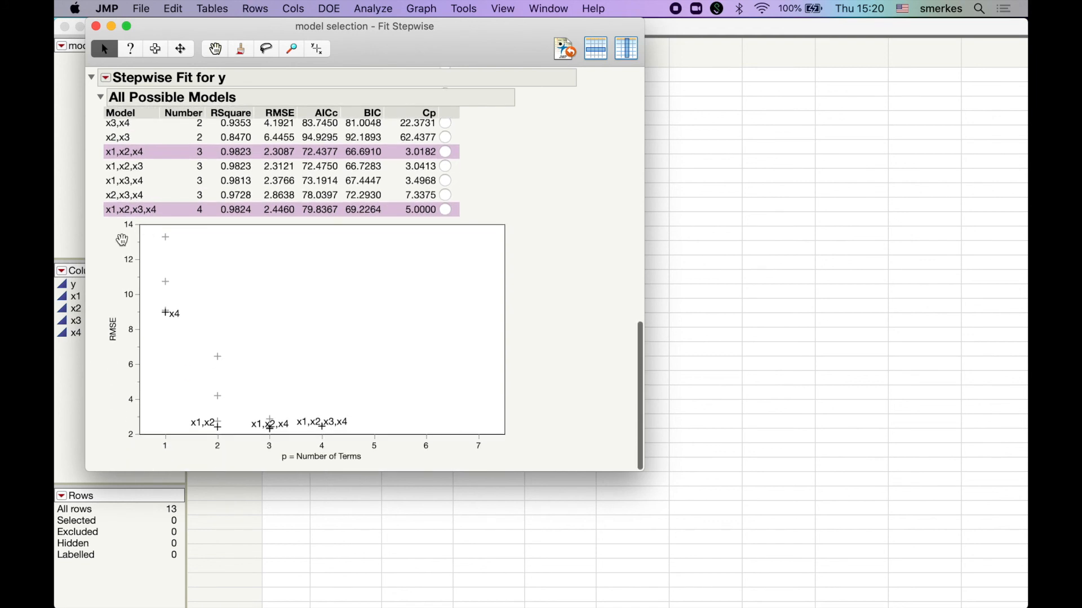